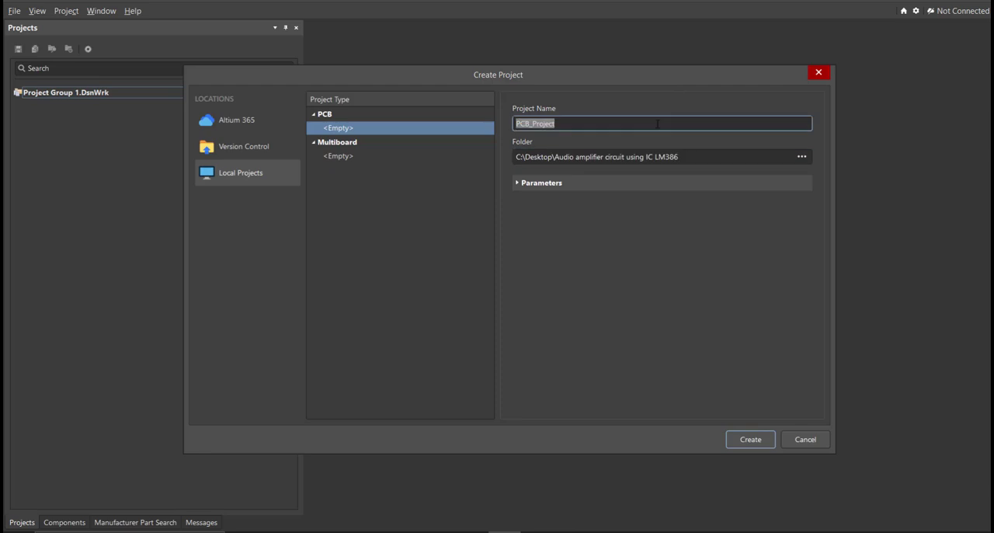
Create the local PCB project as "Audio amplifier circuit using IC LM386" and add a new schematic sheet to it.
type("Audio amplifier circuit using IC LM386")
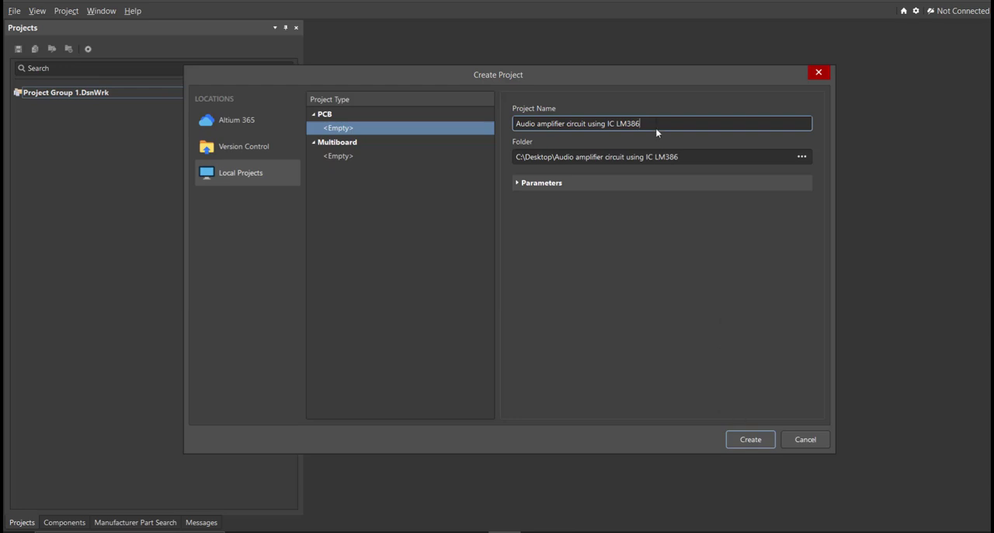
left_click(751, 439)
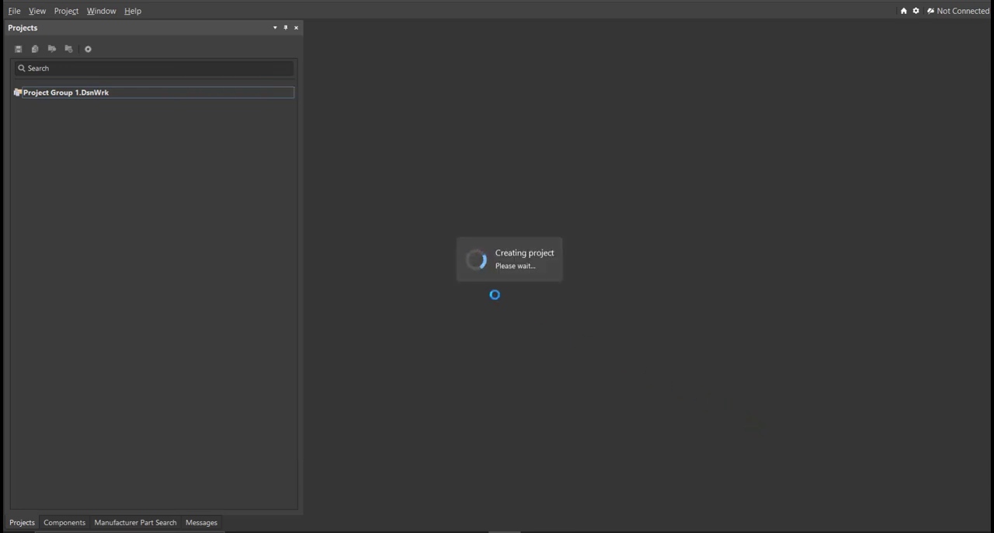
left_click(16, 11)
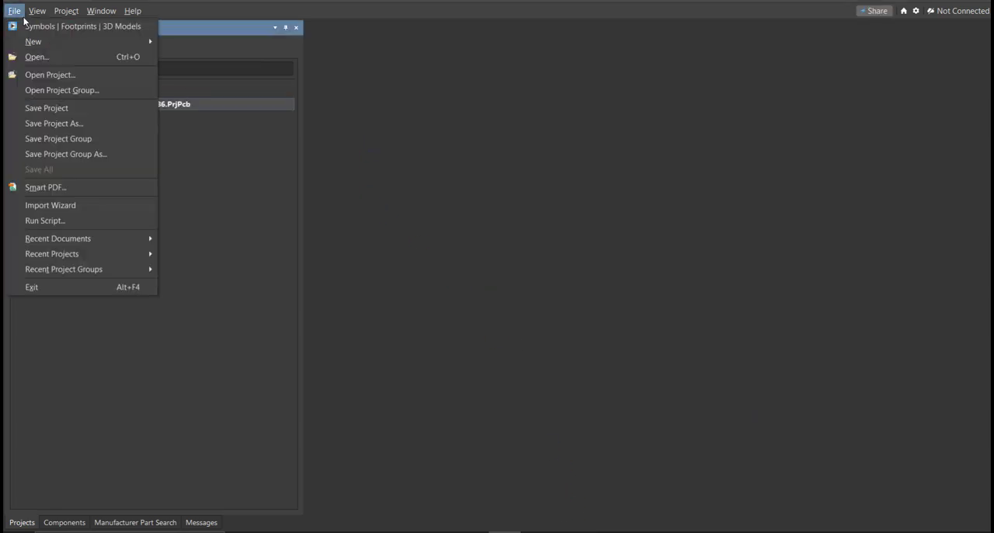
mouse_move(35, 37)
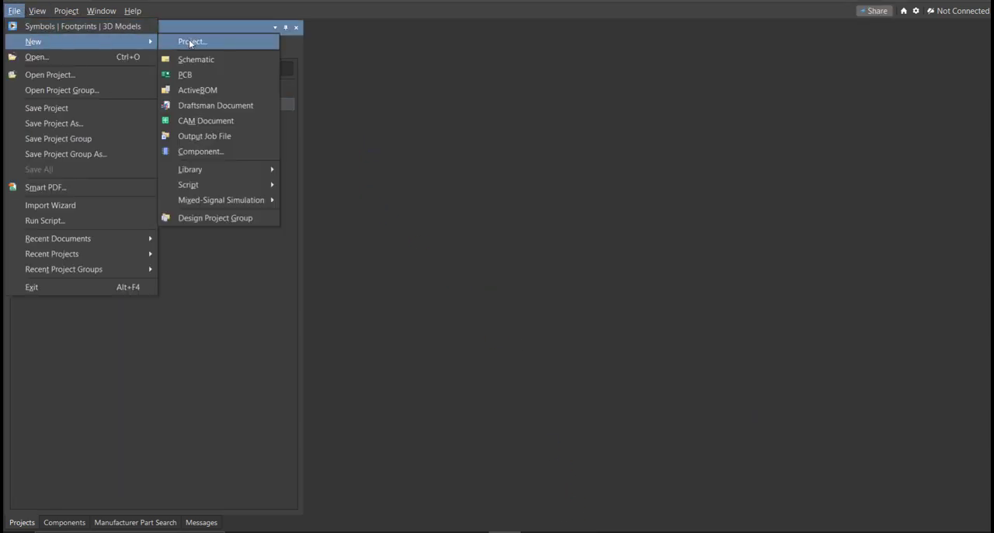
left_click(195, 63)
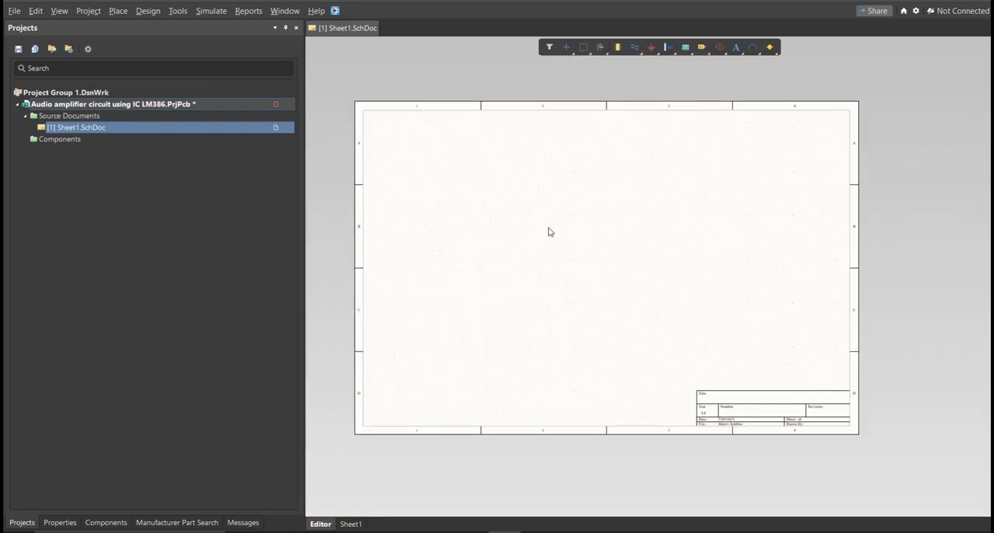
mouse_move(560, 236)
right_mouse_down()
mouse_move(585, 217)
mouse_move(563, 247)
right_mouse_up()
scroll(586, 213, "up", 2, "ctrl")
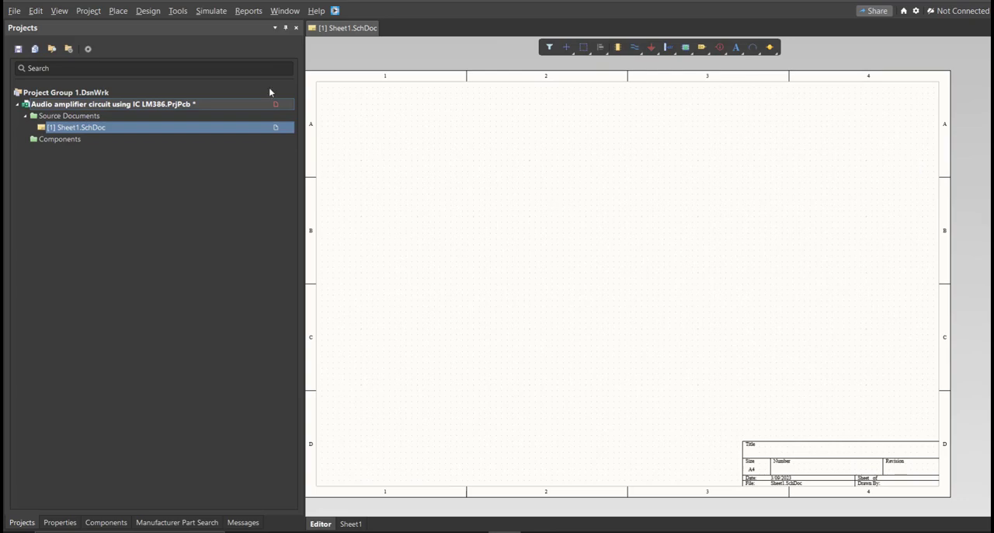
Save the project, naming its schematic document "Audio amplifier circuit using IC LM386".
right_click(222, 109)
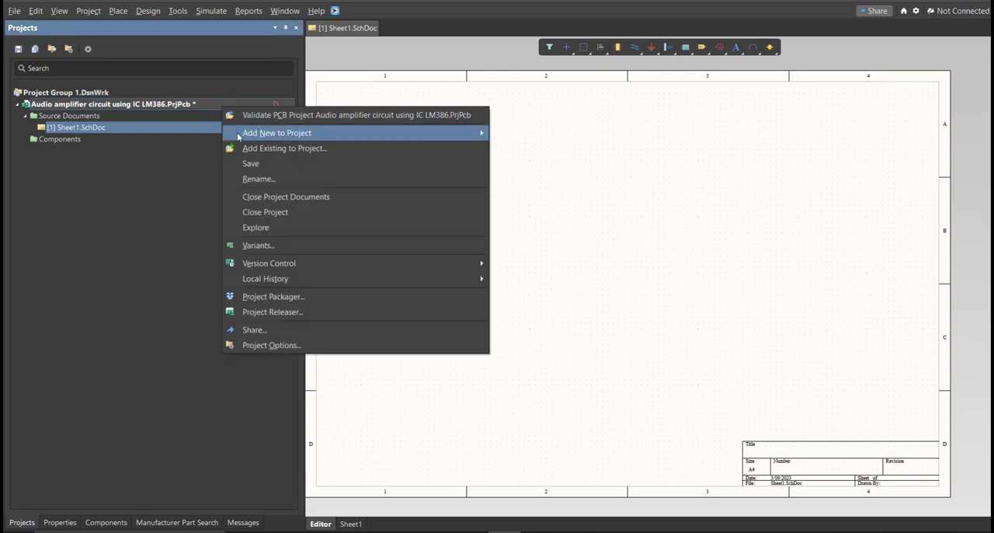
left_click(308, 171)
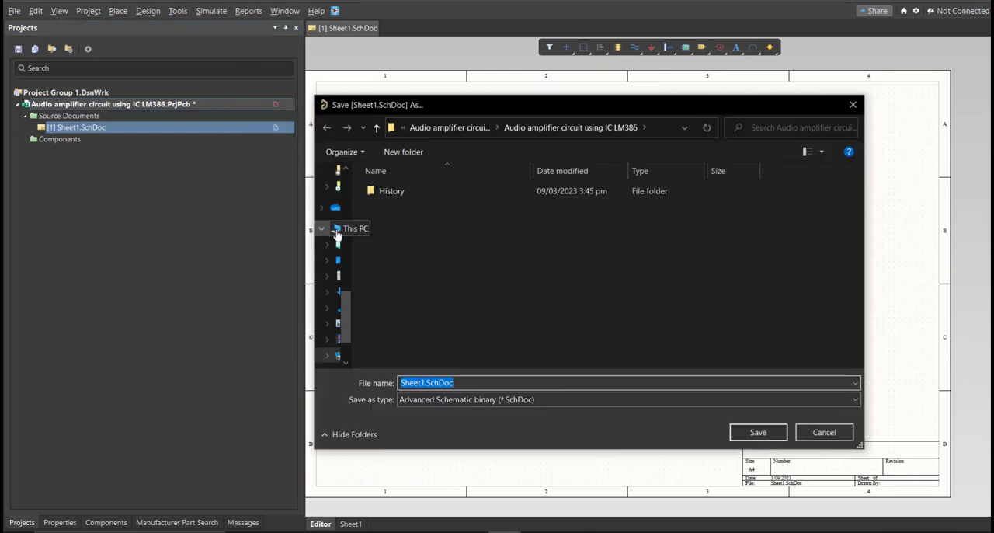
type("Audio amplifier circuit using IC LM386")
left_click(523, 307)
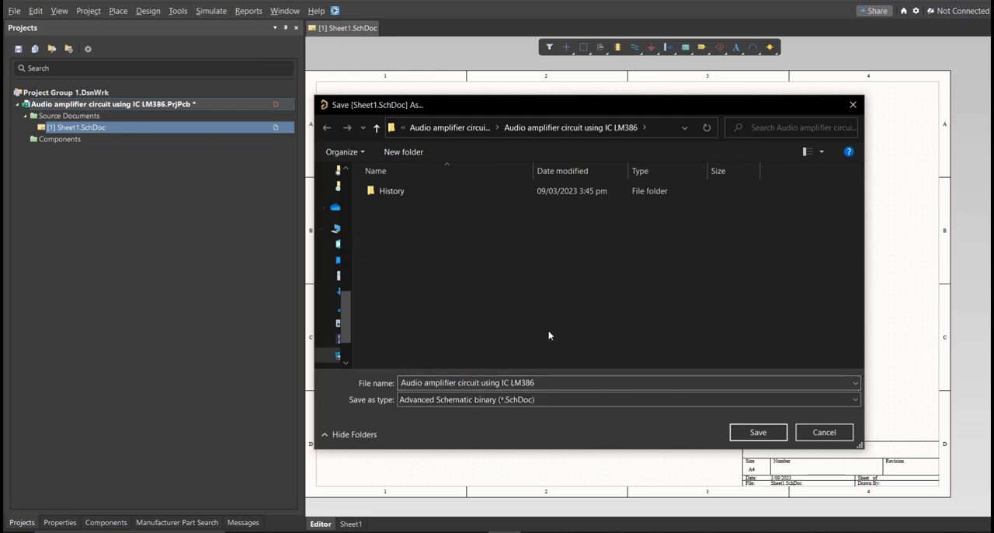
left_click(739, 439)
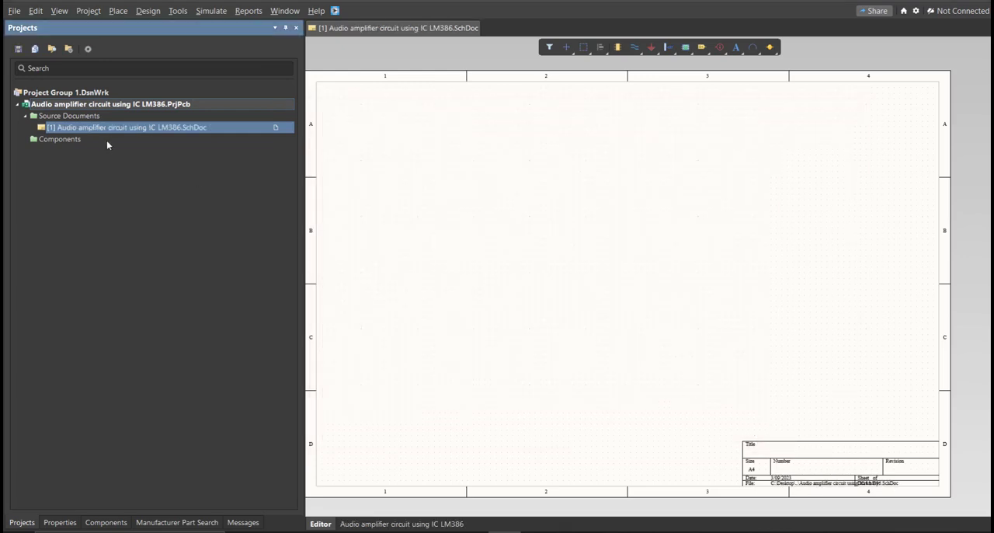
Add a new schematic library to the project and save it as "Audio amplifier circuit using IC LM386".
left_click(14, 10)
mouse_move(47, 41)
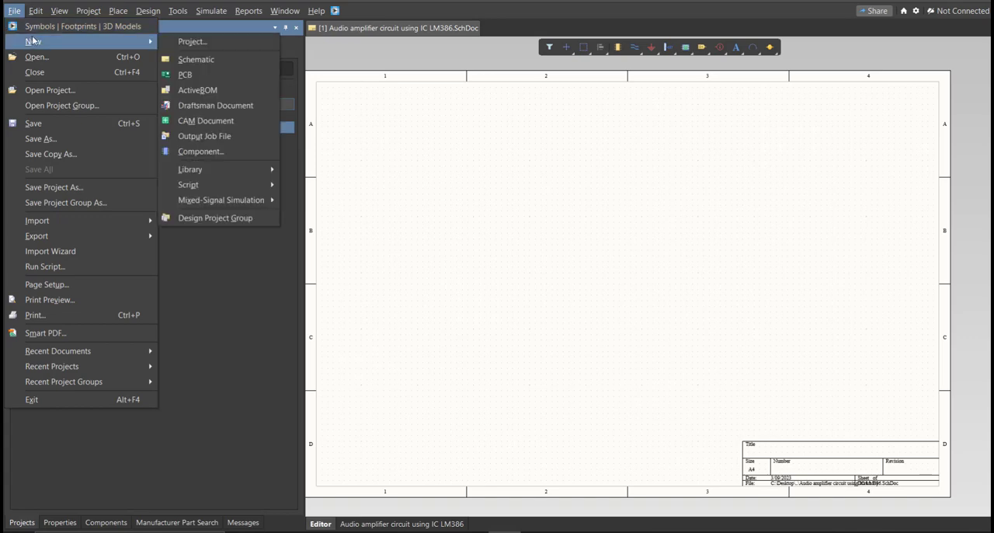
mouse_move(222, 171)
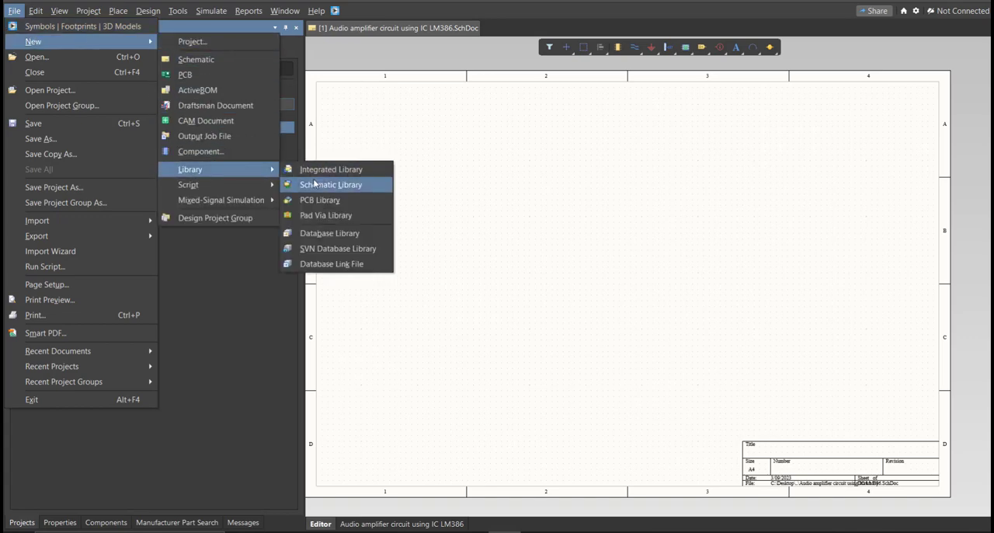
left_click(314, 183)
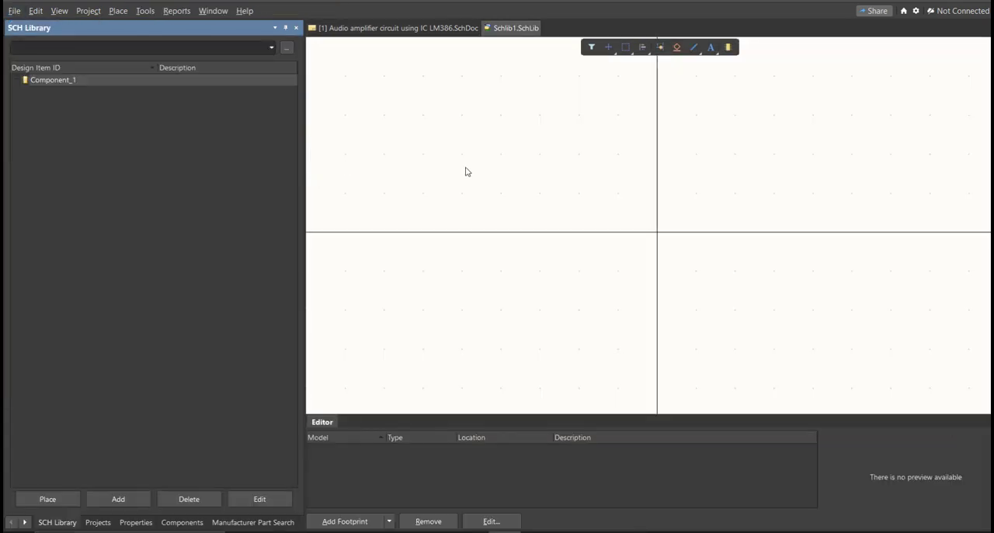
key("ctrl+s")
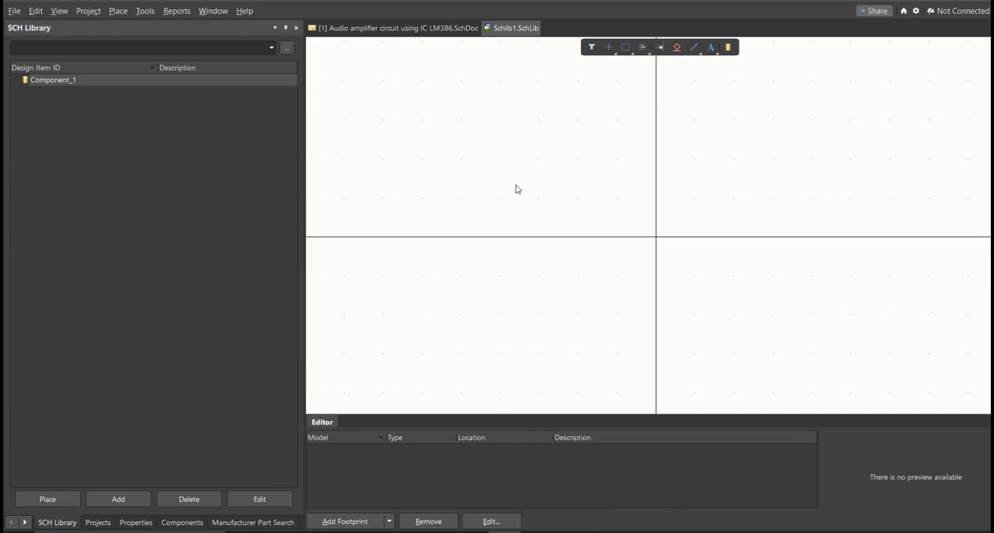
type("Audio amplifier circuit using IC LM386")
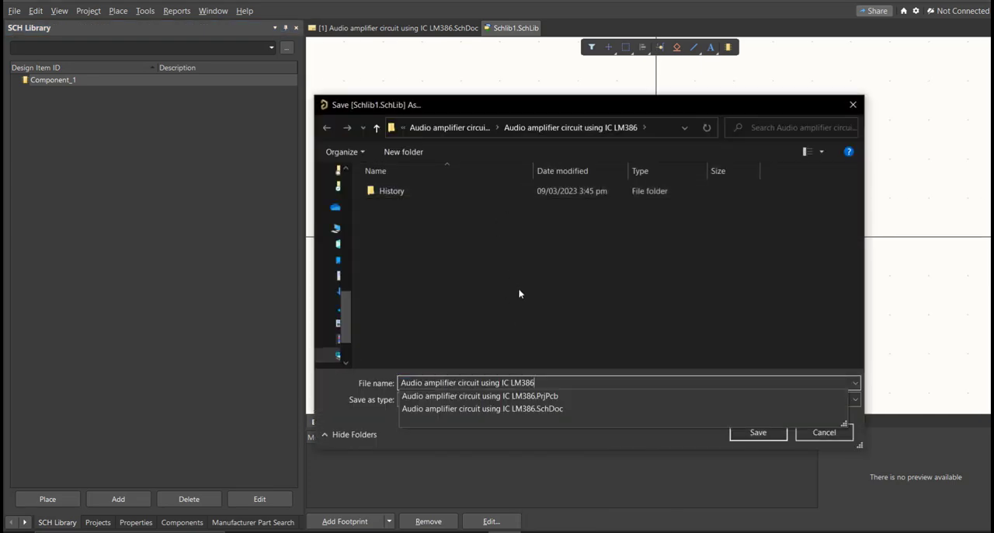
left_click(753, 433)
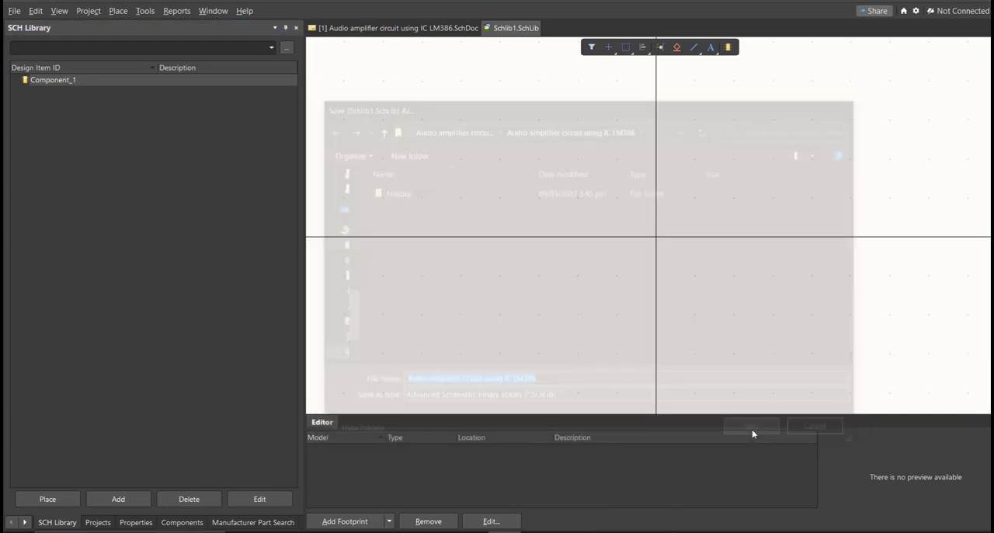
right_click_drag(570, 245, 543, 239)
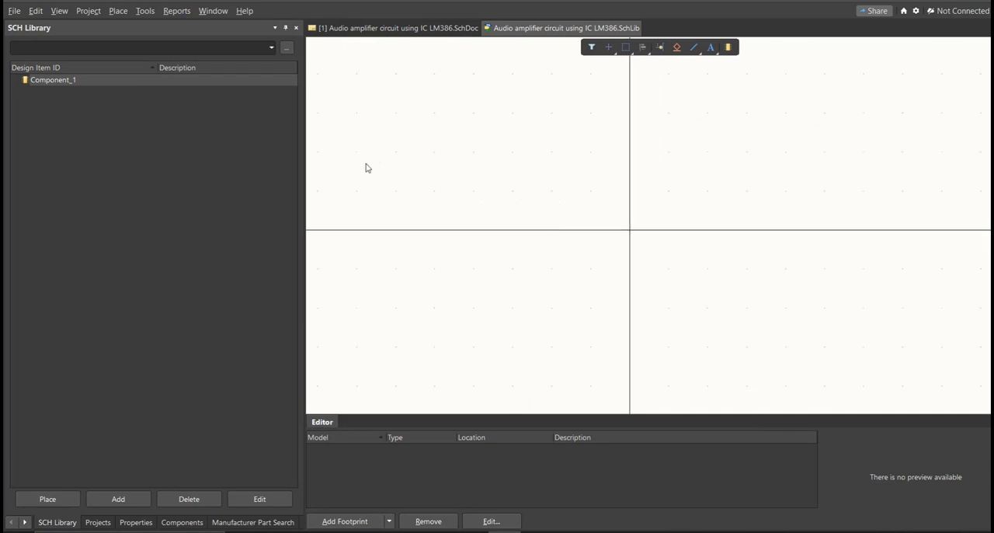
Add a new PCB library to the project and save it as "Audio amplifier circuit using IC LM386".
left_click(14, 10)
mouse_move(93, 42)
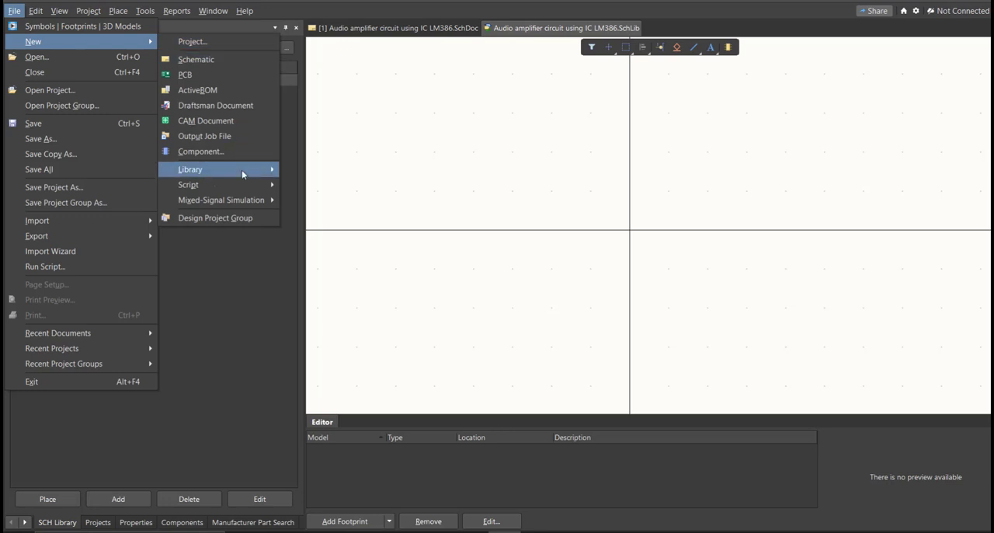
mouse_move(247, 173)
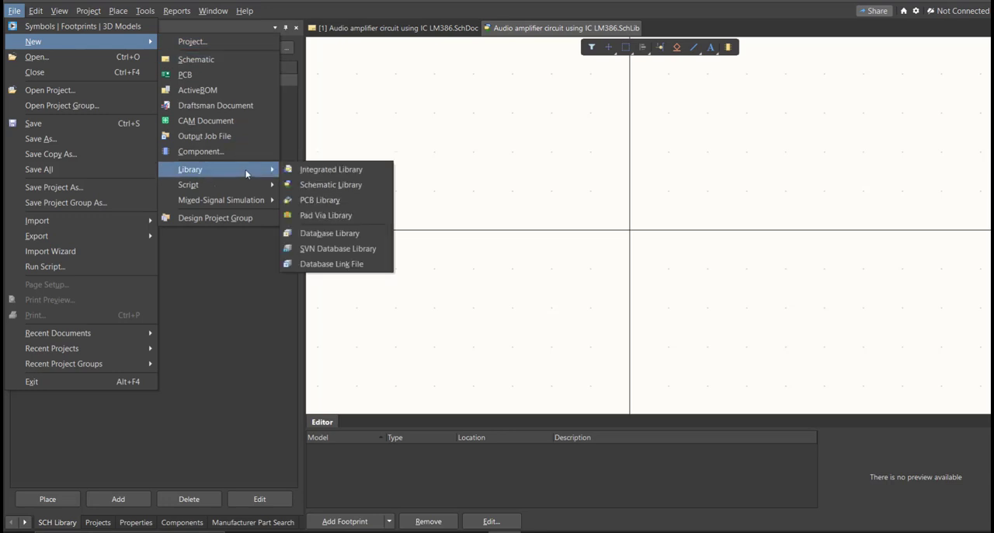
left_click(363, 202)
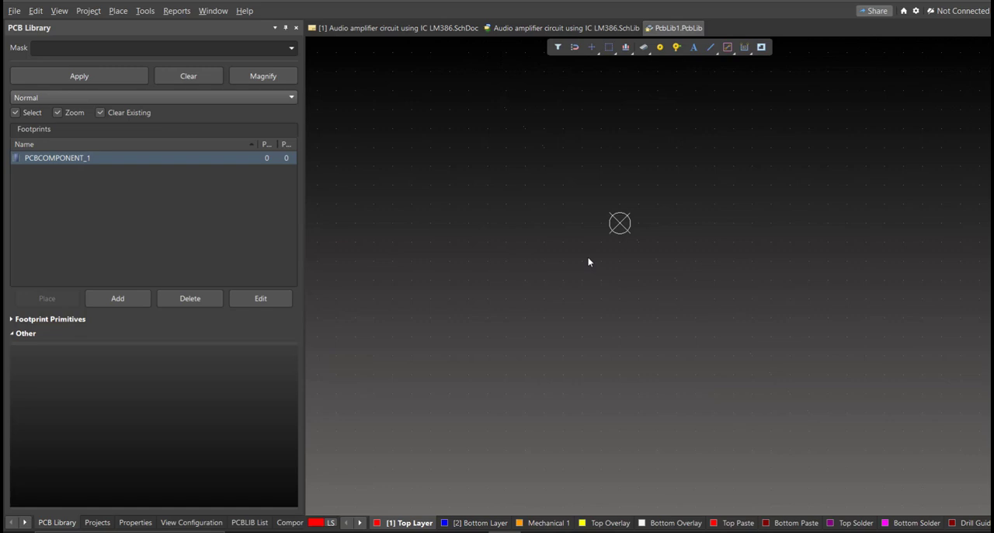
key("ctrl+s")
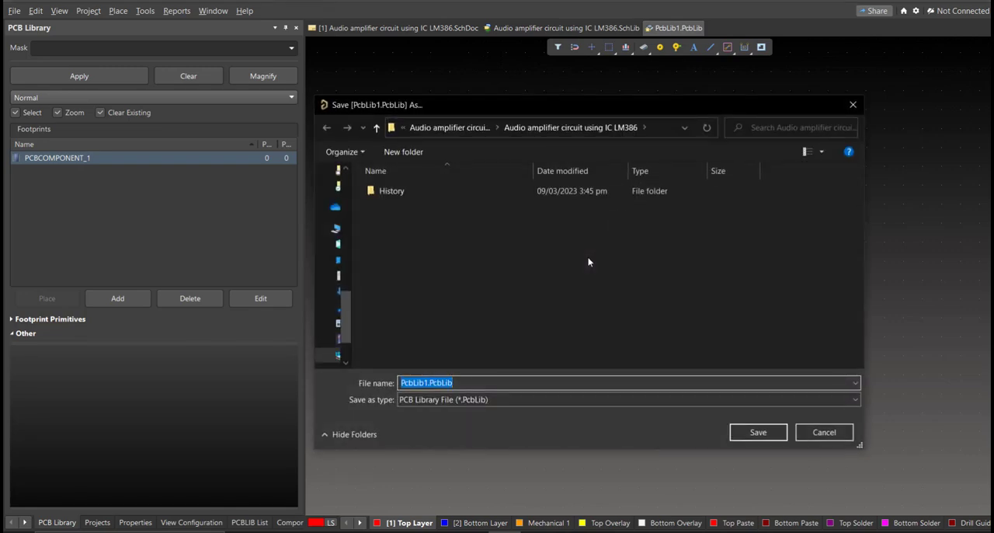
type("Audio amplifier circuit using IC LM386")
left_click(588, 262)
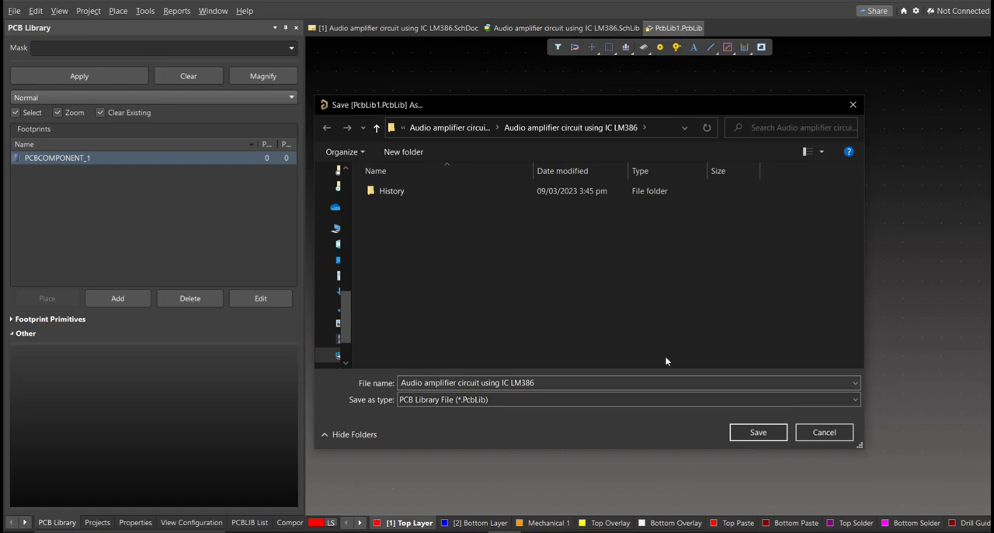
left_click(762, 433)
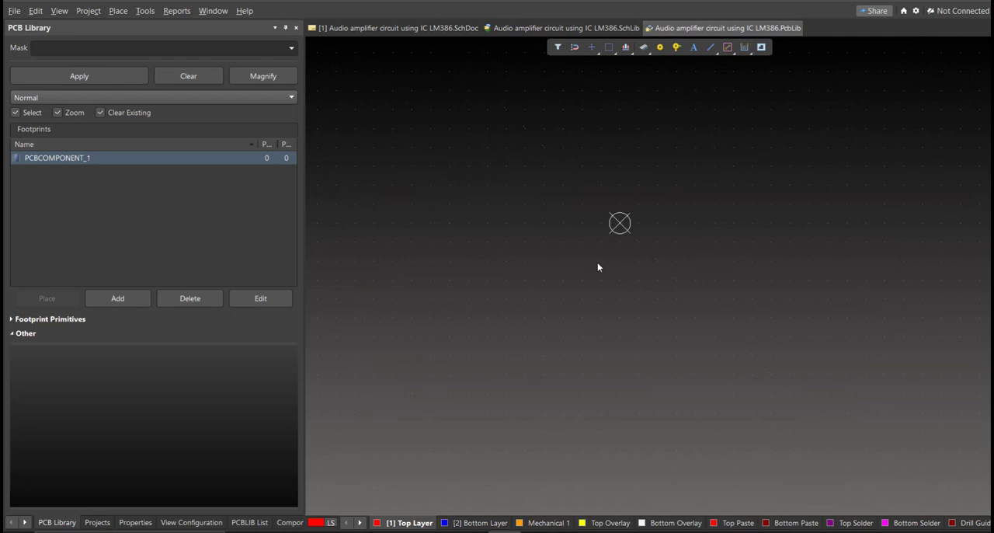
Return to the schematic document and open the Altium Library Loader over the sheet.
left_click(366, 31)
right_click_drag(544, 265, 557, 275)
scroll(556, 274, "down", 2, "ctrl")
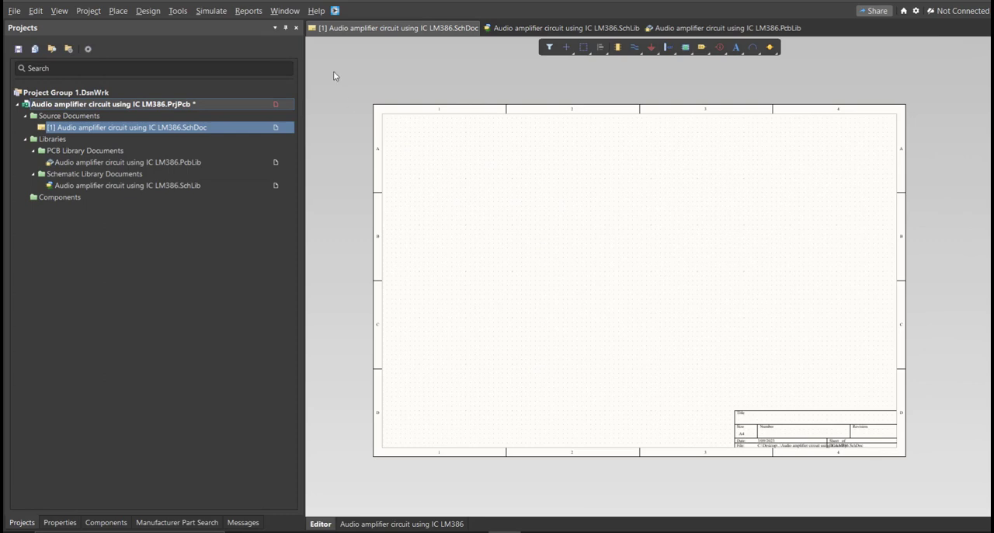
left_click(334, 11)
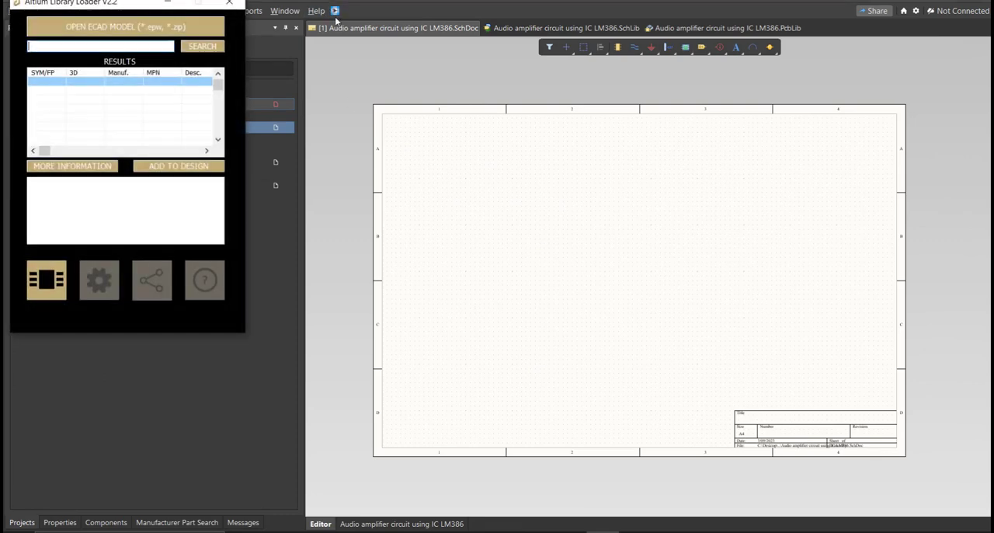
left_click_drag(121, 3, 500, 129)
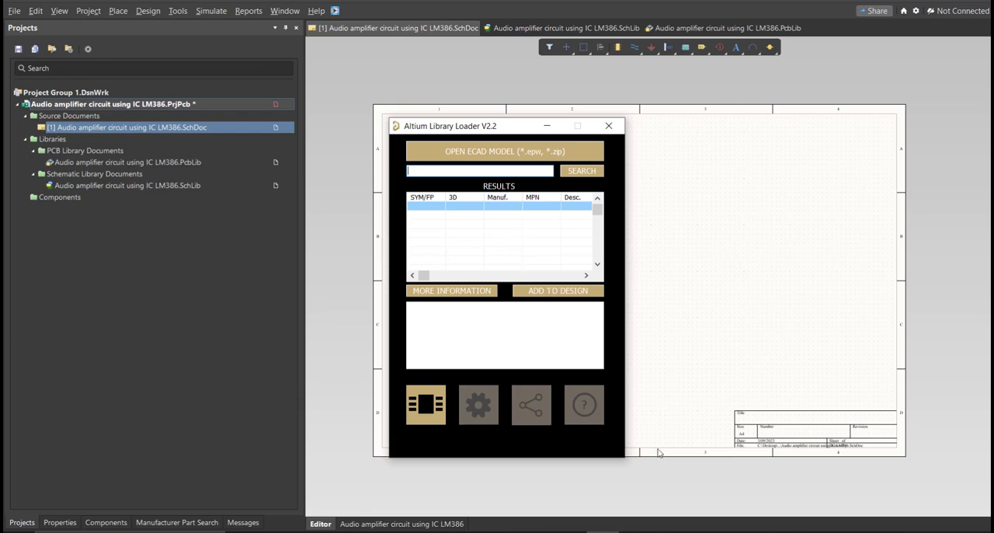
Switch to the parts list in Excel and copy the terminal block's manufacturer part number, TB002-500-02BE.
left_click(570, 530)
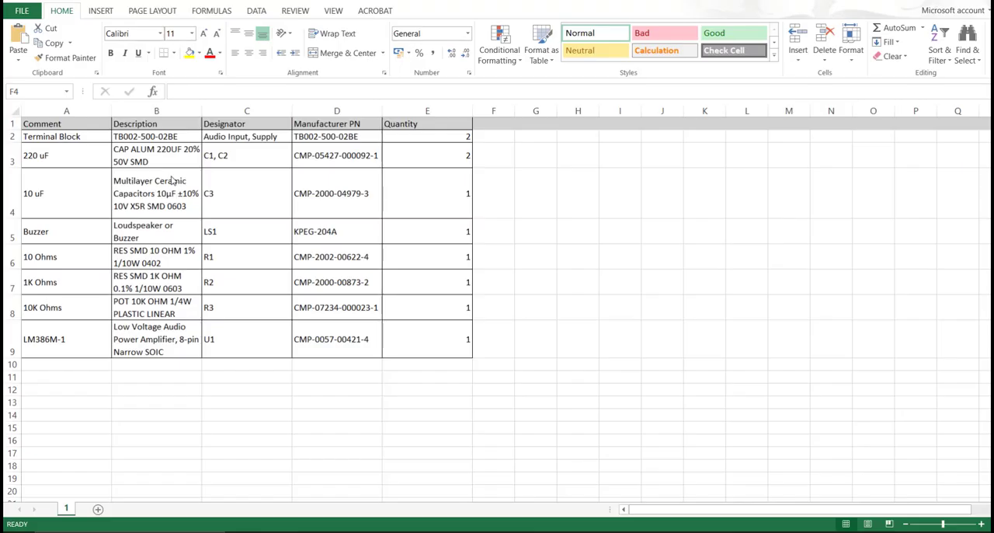
left_click(383, 192)
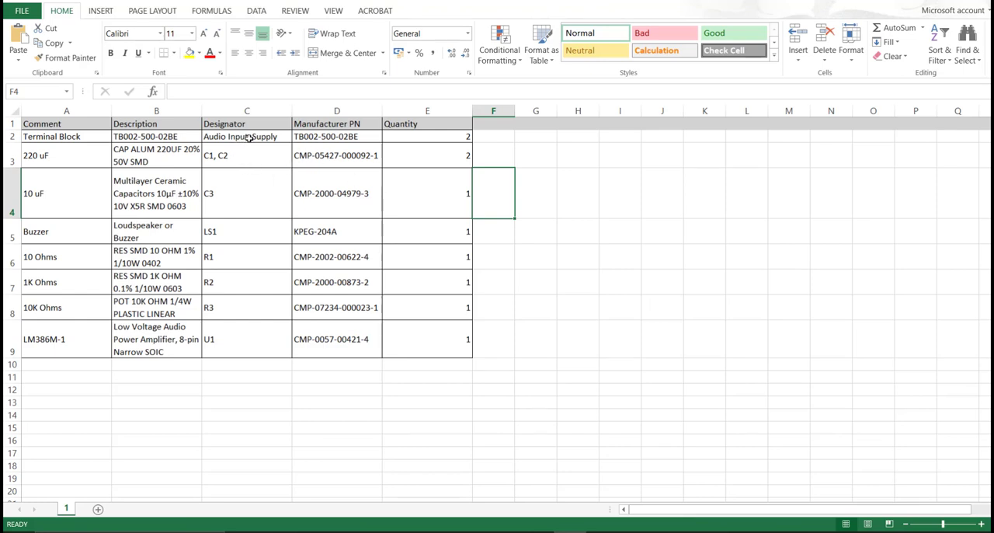
left_click_drag(327, 137, 337, 335)
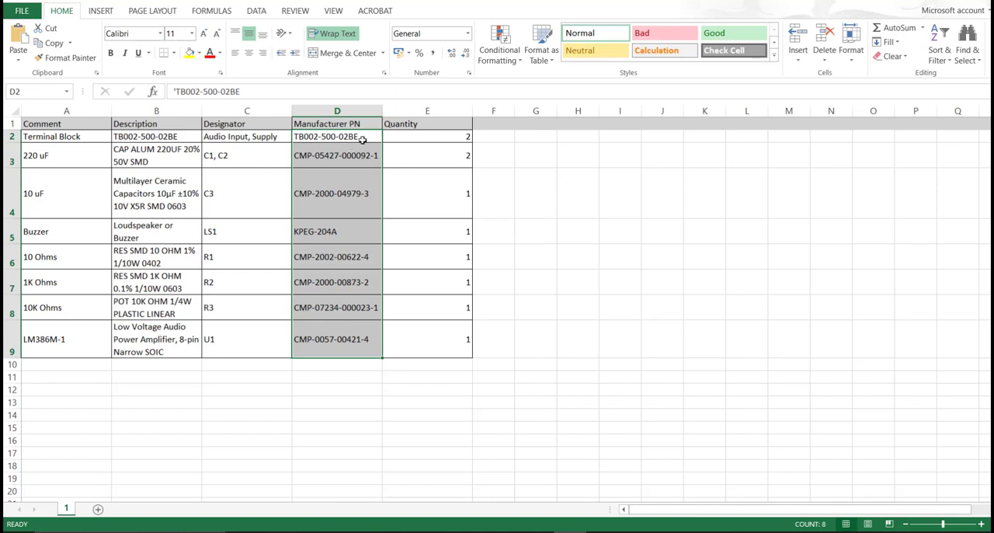
double_click(362, 140)
left_click_drag(362, 139, 303, 139)
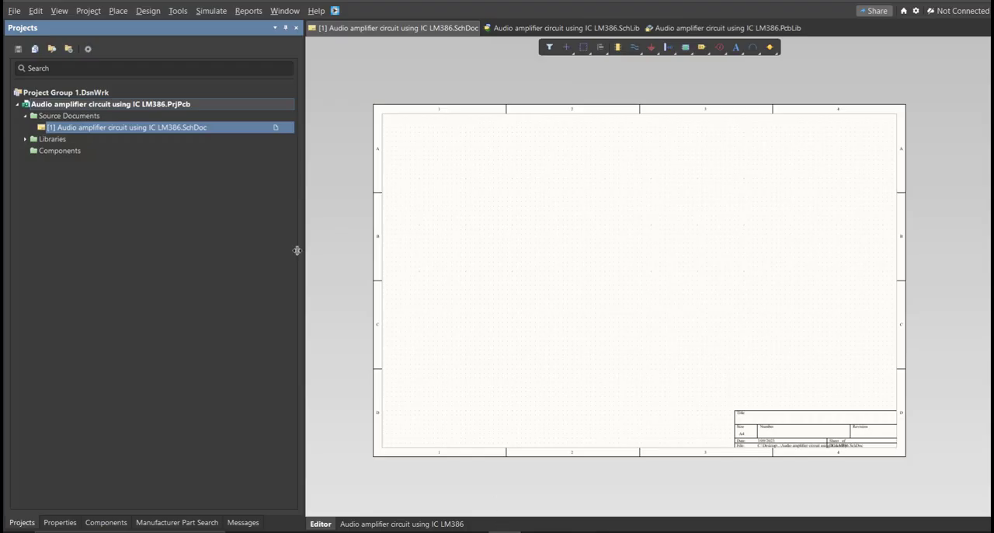
Search the Altium Library Loader for part number TB002-500-02BE.
left_click(332, 14)
left_click_drag(131, 4, 480, 107)
left_click(427, 151)
type("TB002-500-02BE")
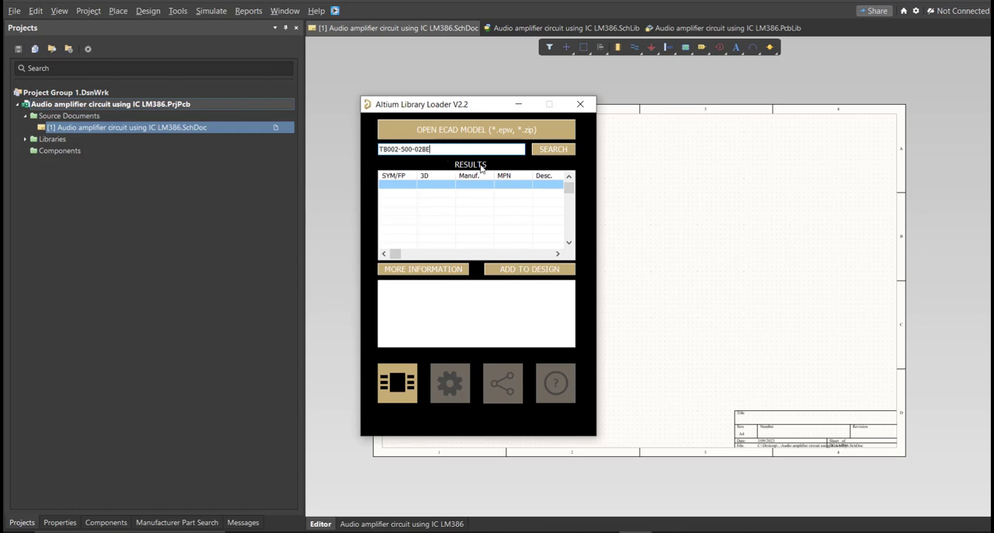
left_click(564, 153)
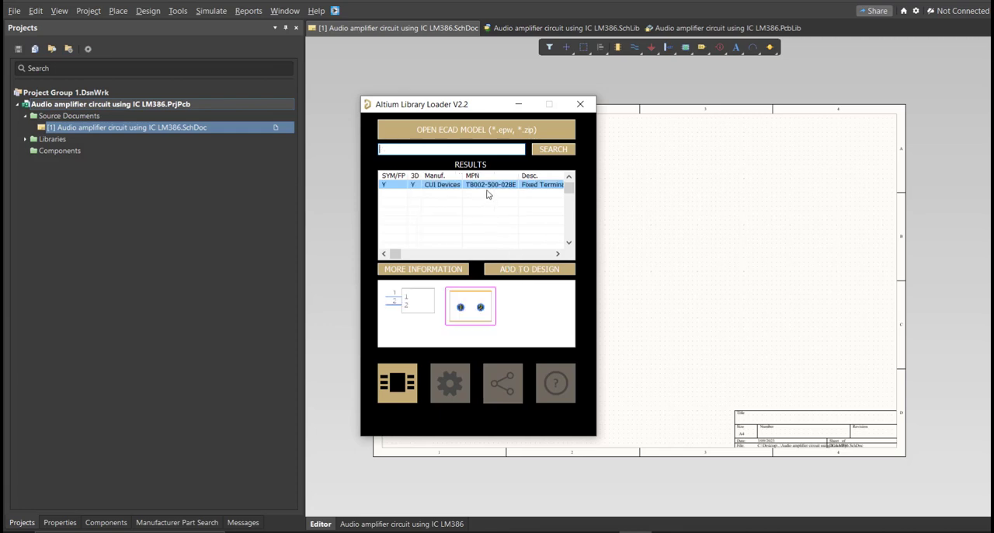
Add the TB002-500-02BE terminal block to the design and move its symbol inside the lower-left area of the schematic sheet.
left_click(510, 271)
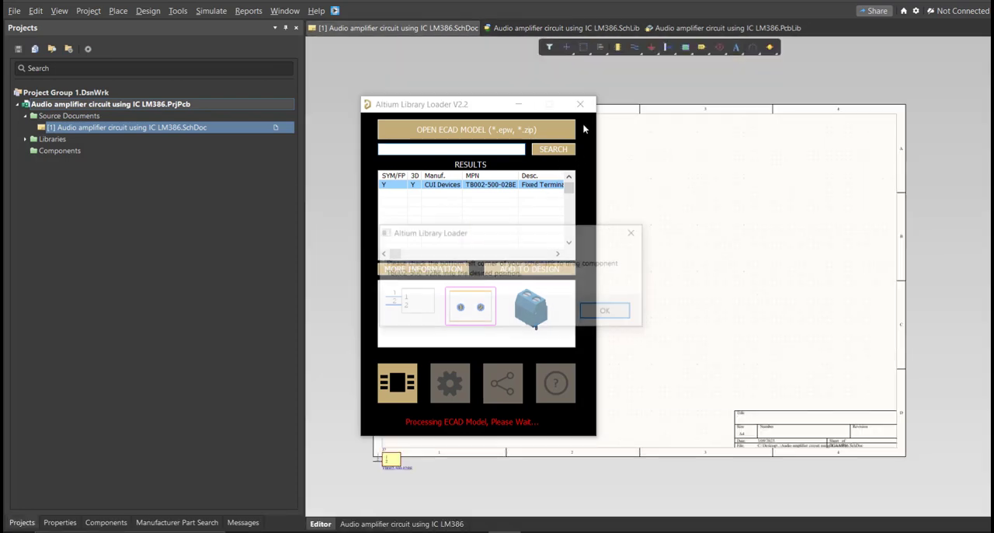
left_click(606, 309)
left_click_drag(391, 460, 454, 395)
Examine the TB002-500-02BE symbol and its footprint model in the project's schematic library.
left_click(510, 30)
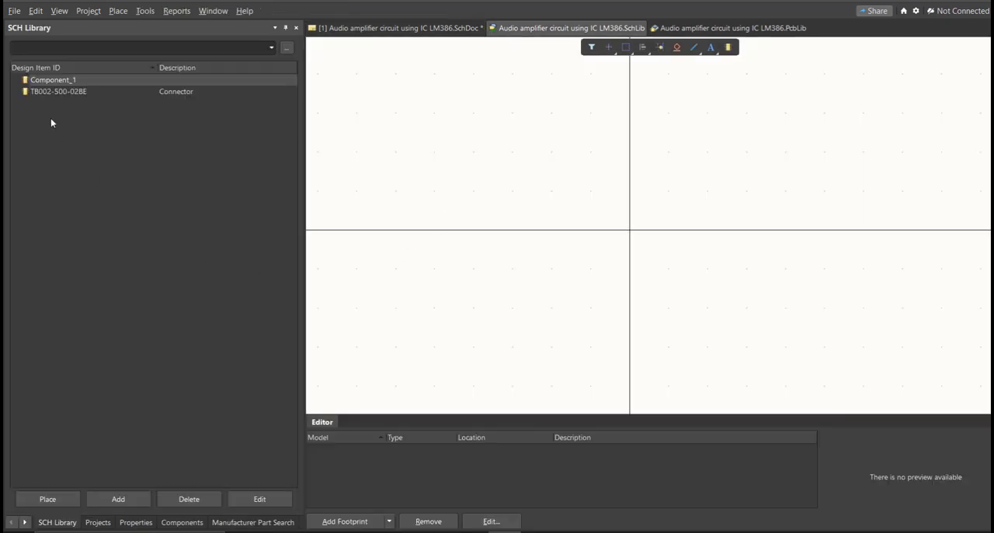
left_click(43, 92)
middle_click_drag(475, 242, 474, 250)
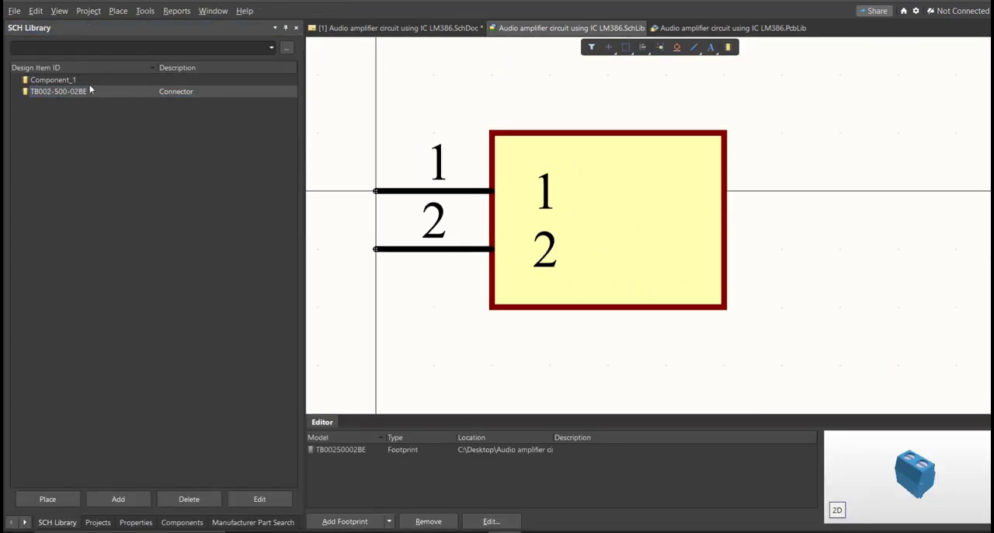
Delete the empty Component_1 from the project's schematic library and save the library.
left_click(89, 81)
key("Delete")
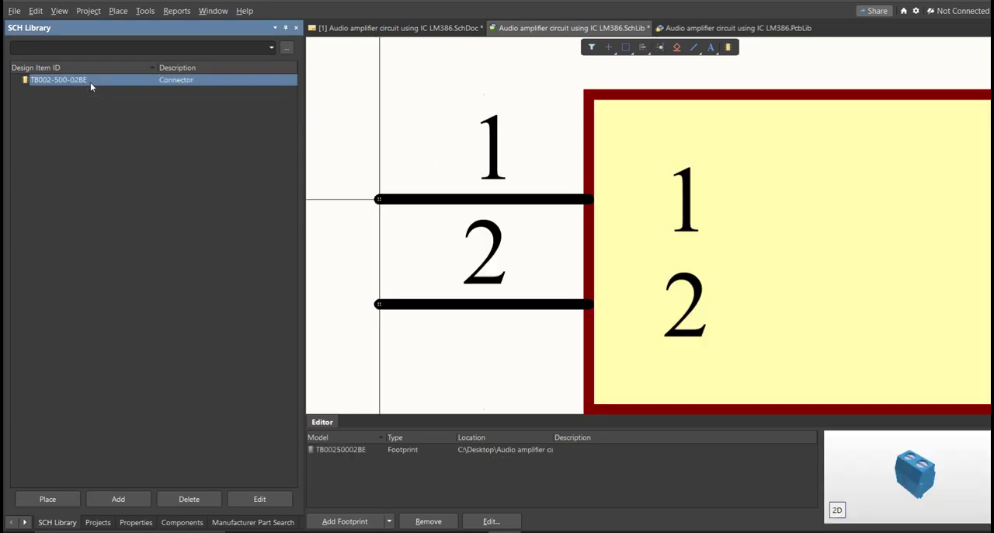
right_click_drag(535, 254, 452, 230)
middle_click_drag(452, 228, 453, 232)
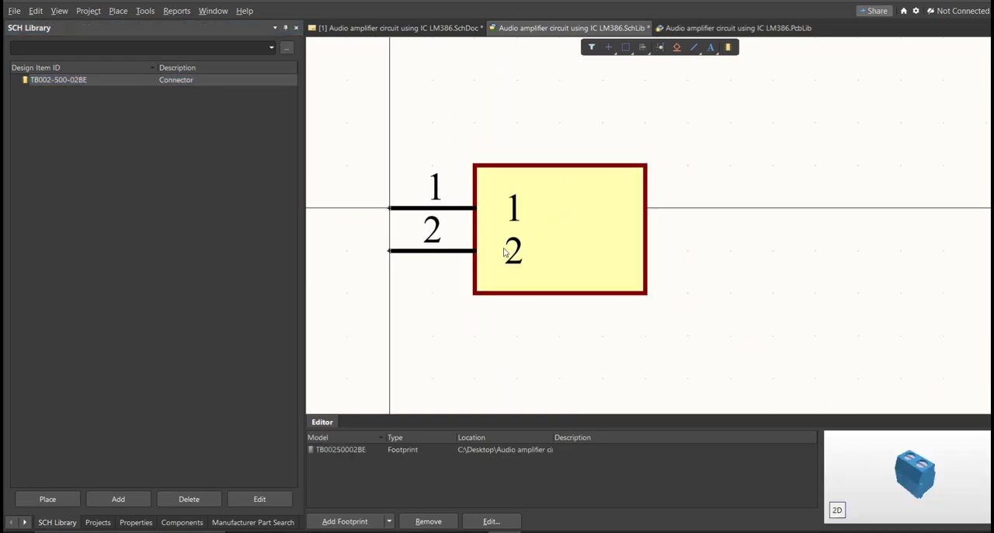
right_click_drag(529, 211, 521, 219)
key("ctrl+s")
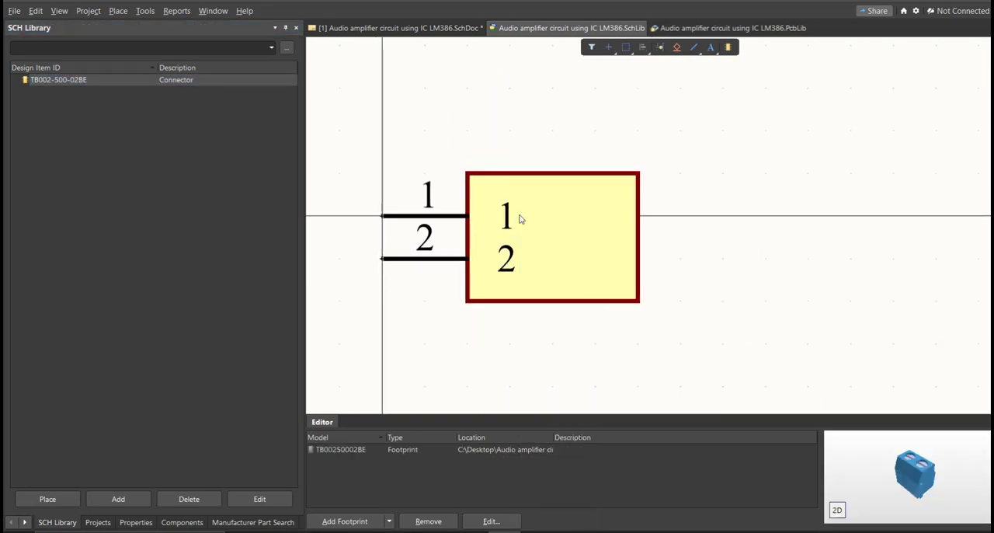
Set the comment of the TB002-500-02BE library component to Terminal Block.
left_click(157, 82)
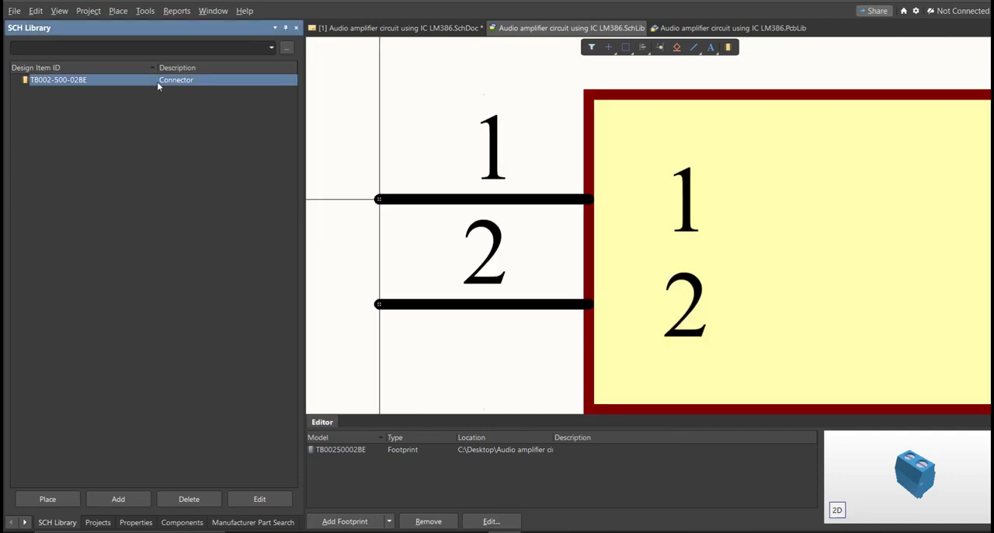
double_click(157, 82)
left_click(114, 171)
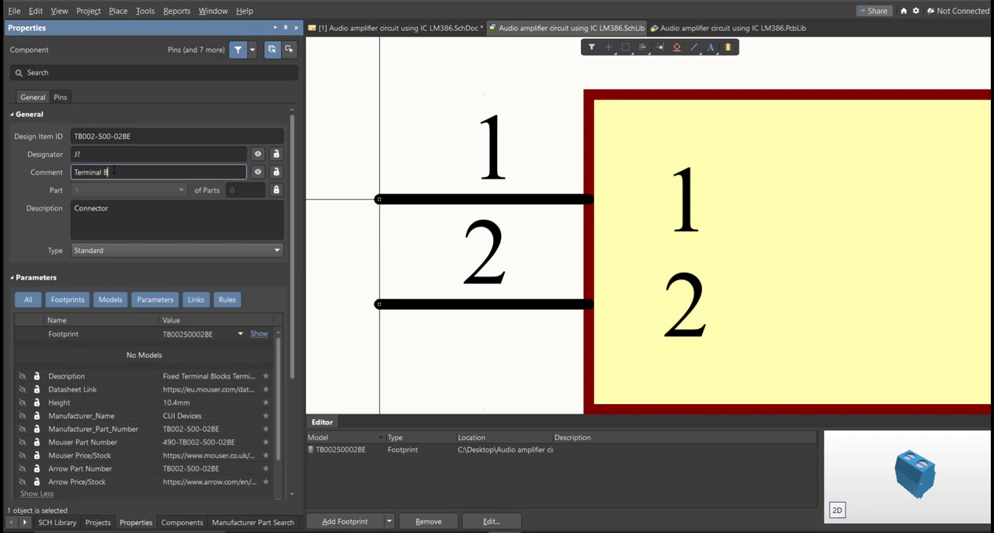
triple_click(114, 172)
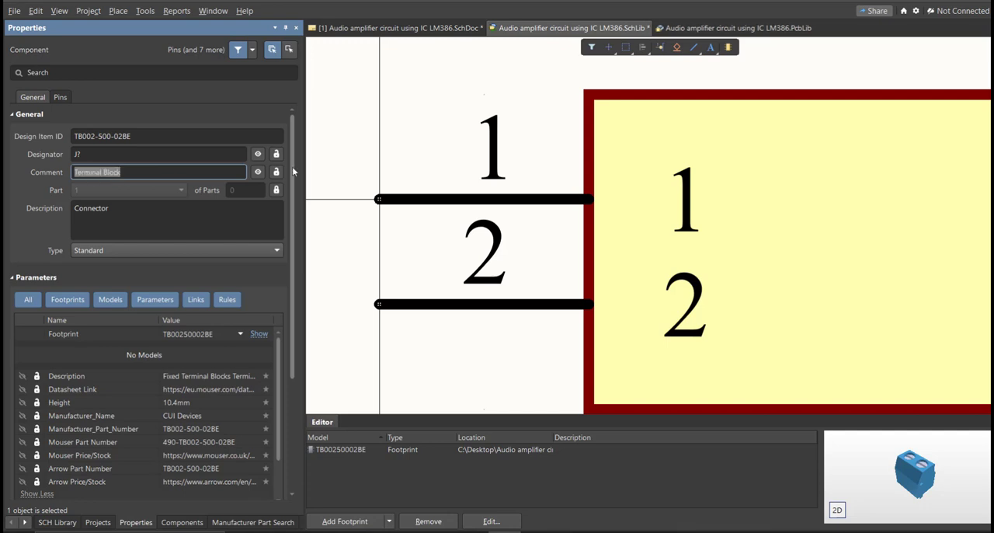
left_click(403, 157)
right_click_drag(449, 246, 442, 218)
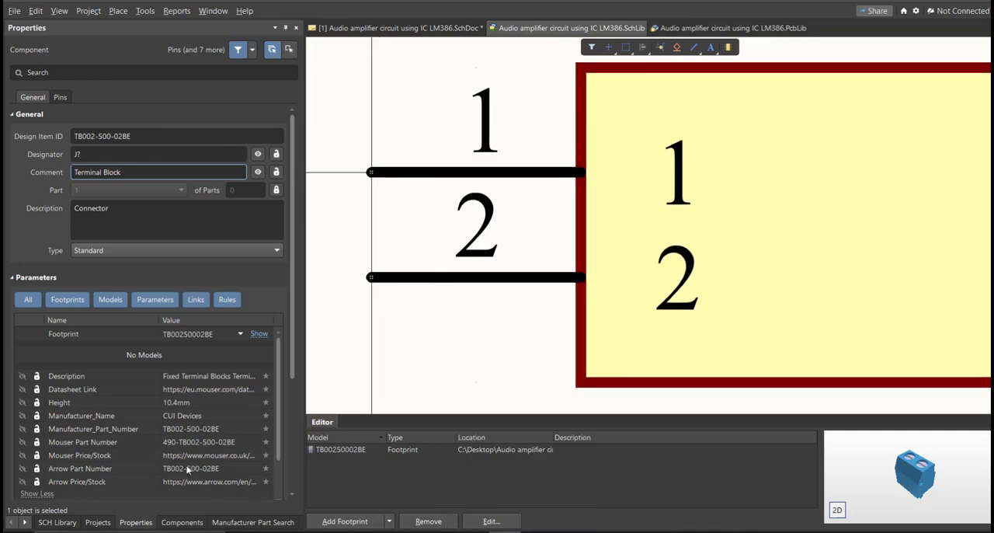
Place the updated TB002-500-02BE from the schematic library beside the existing terminal block on the schematic and compare the two symbols.
left_click(58, 522)
left_click(68, 500)
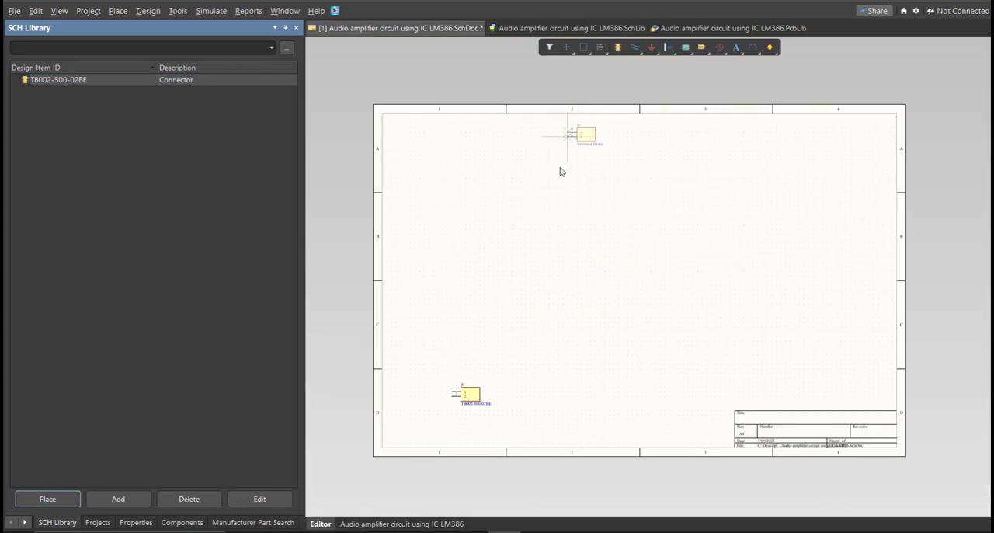
scroll(469, 438, "up", 6, "ctrl")
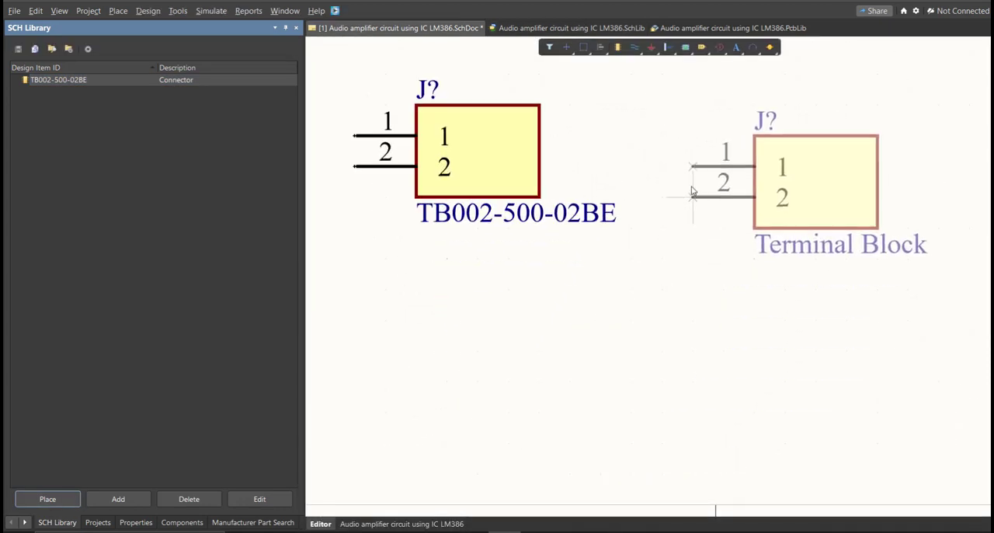
left_click(696, 200)
key("Escape")
left_click(501, 193)
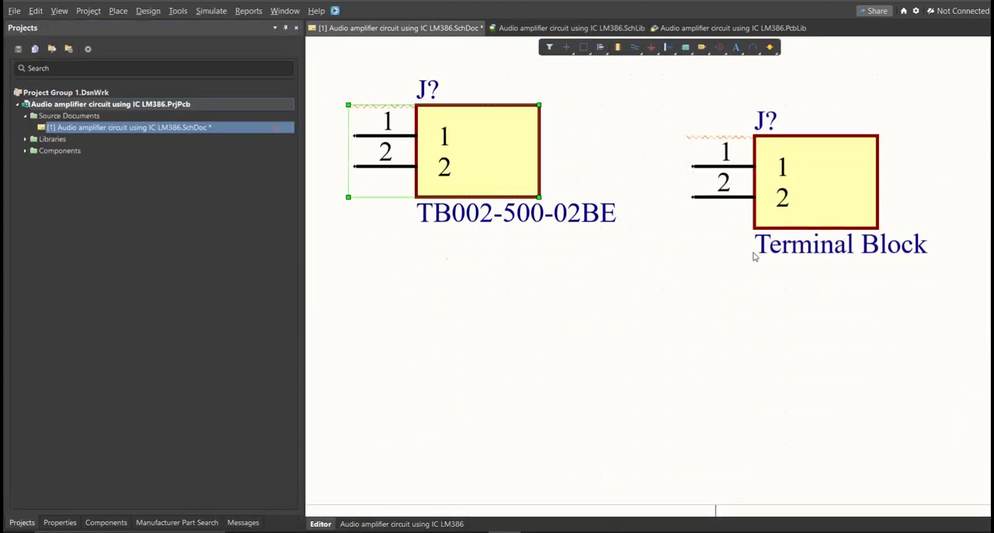
left_click(839, 178)
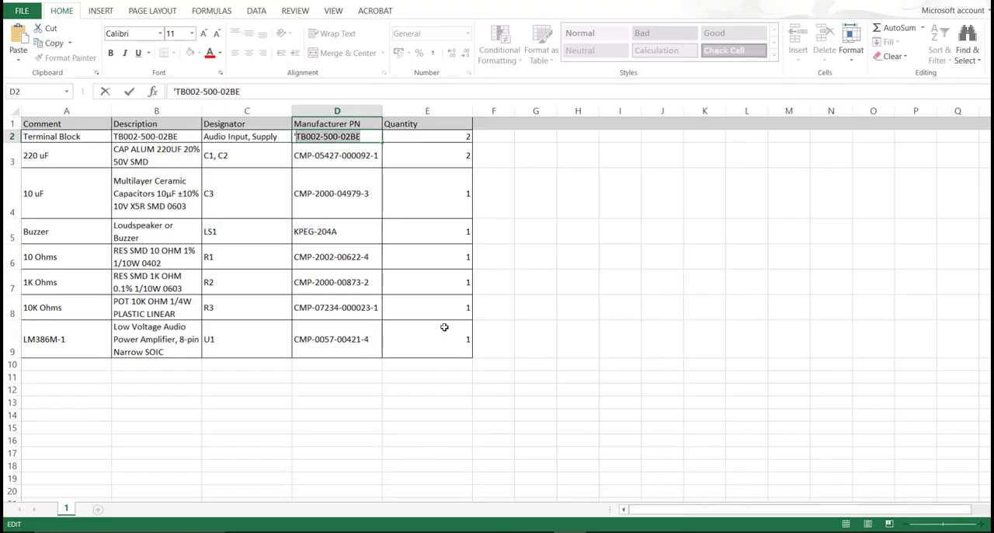
Switch to the parts list in Excel and review the manufacturer part numbers of all components.
left_click(444, 327)
left_click_drag(346, 138, 334, 342)
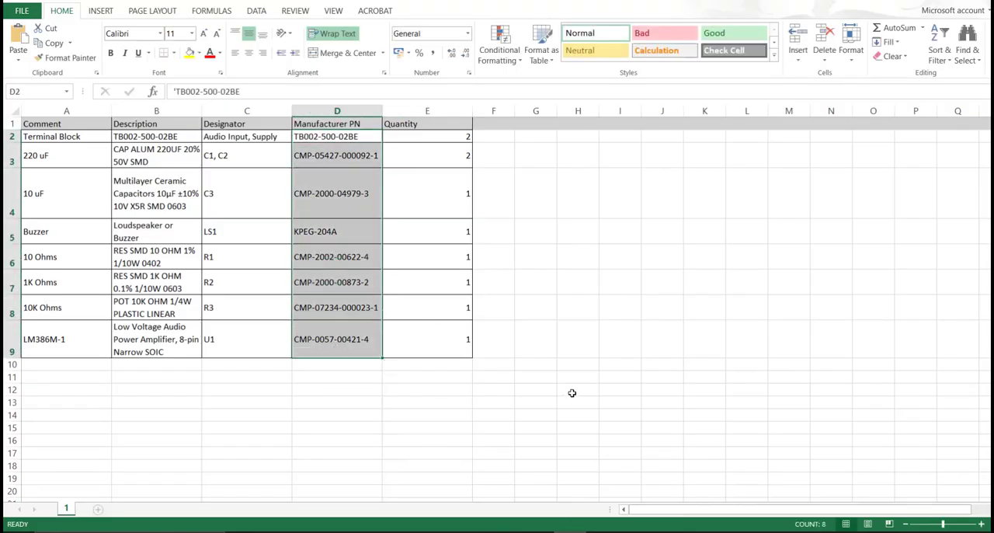
left_click(598, 475)
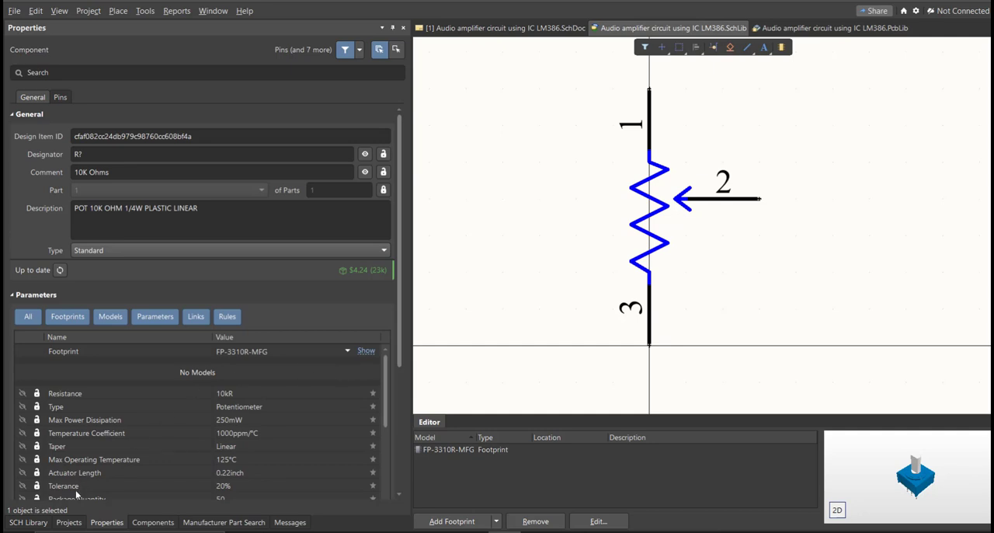
Examine the symbols and footprint models of the capacitors, resistor, LM386 amplifier, potentiometer and buzzer in the project's schematic library.
left_click(35, 521)
left_click(90, 80)
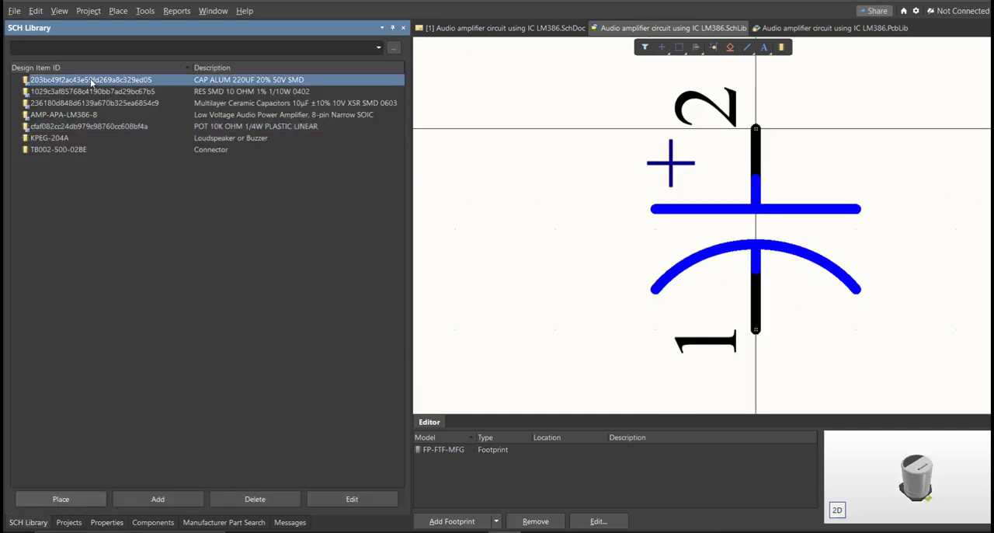
key("Down")
key("Down")
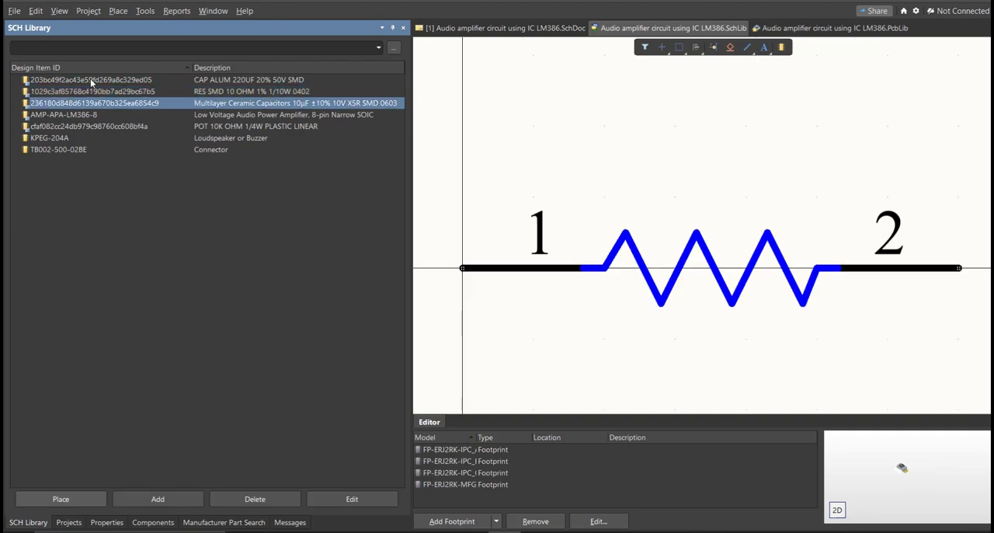
key("Down")
key("Down")
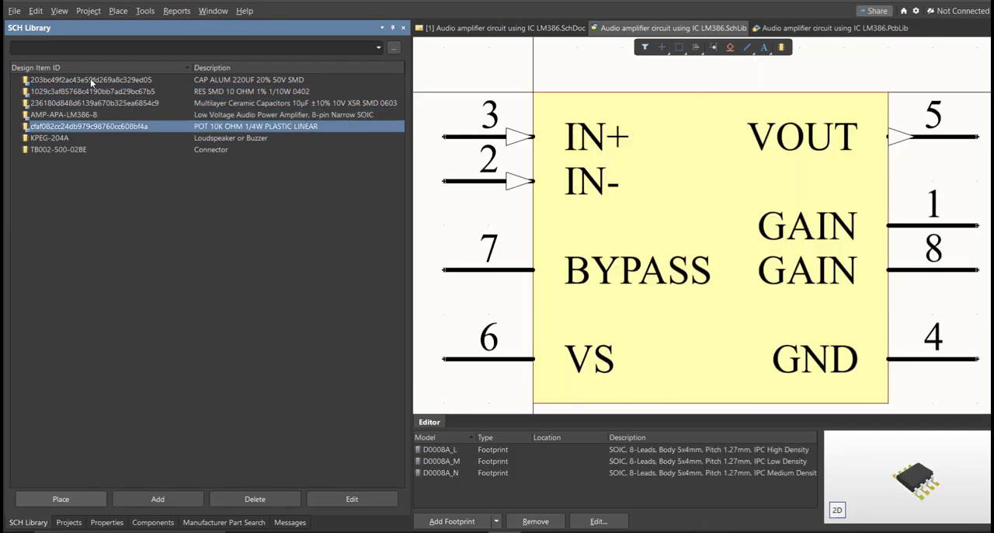
key("Down")
key("Up")
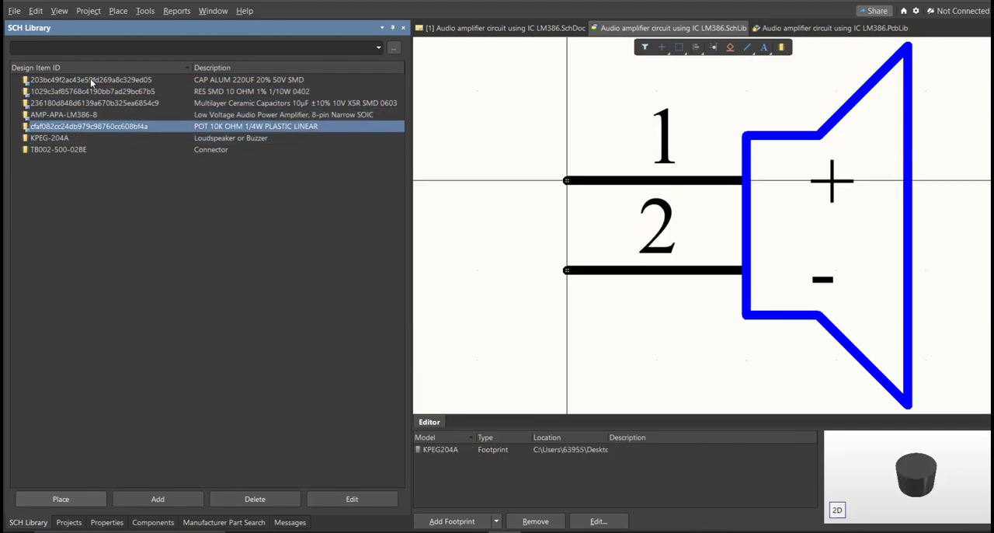
key("Up")
key("Up")
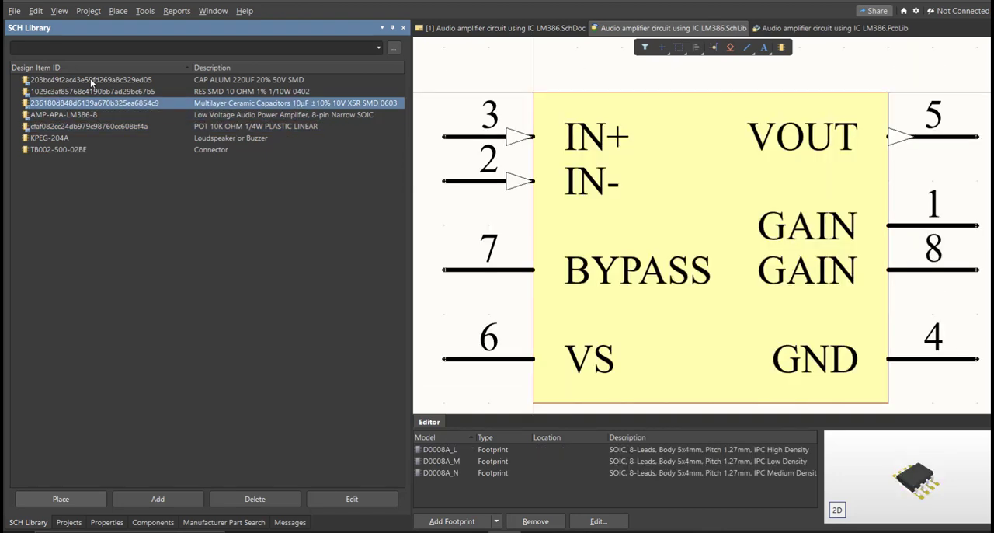
key("Up")
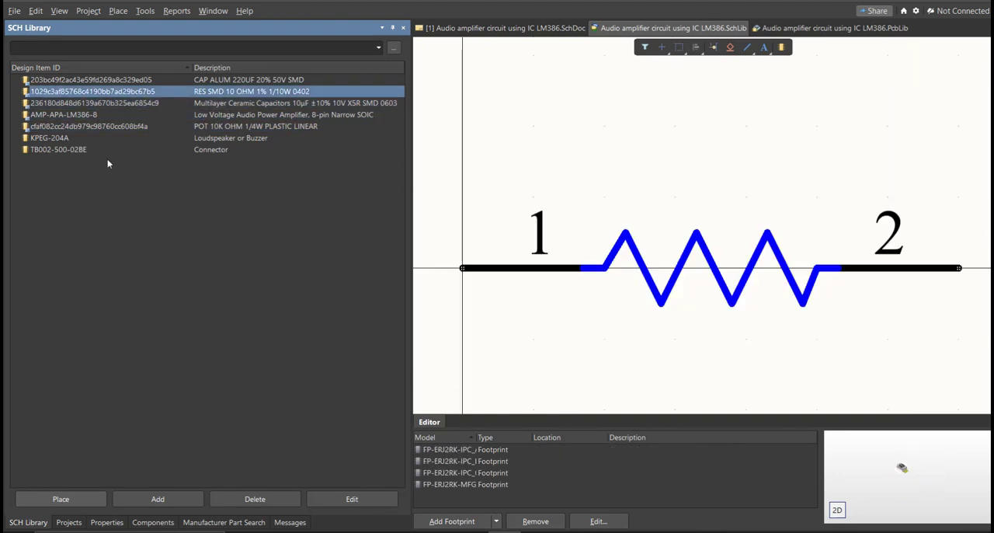
Open the schematic document and show the available components of the project's schematic library.
left_click(421, 34)
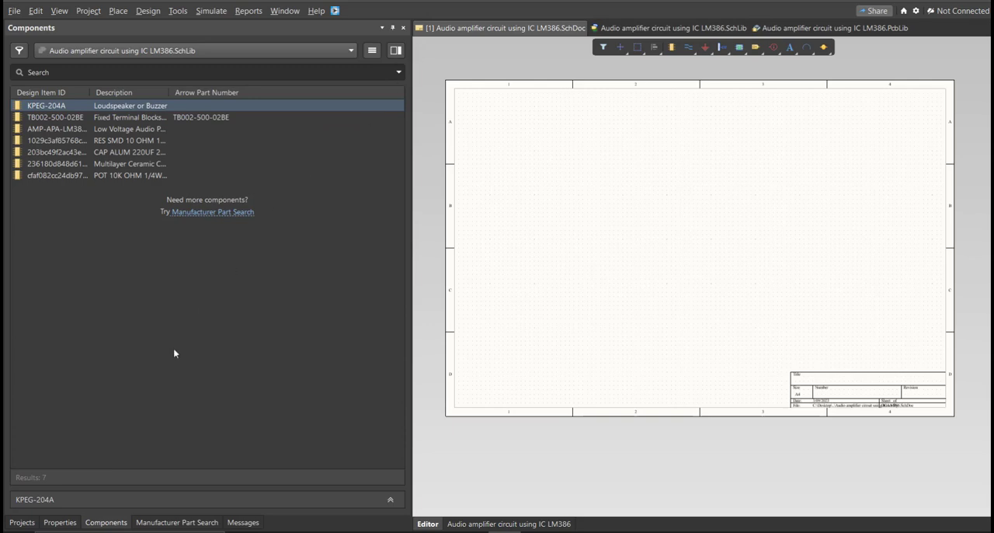
left_click(109, 522)
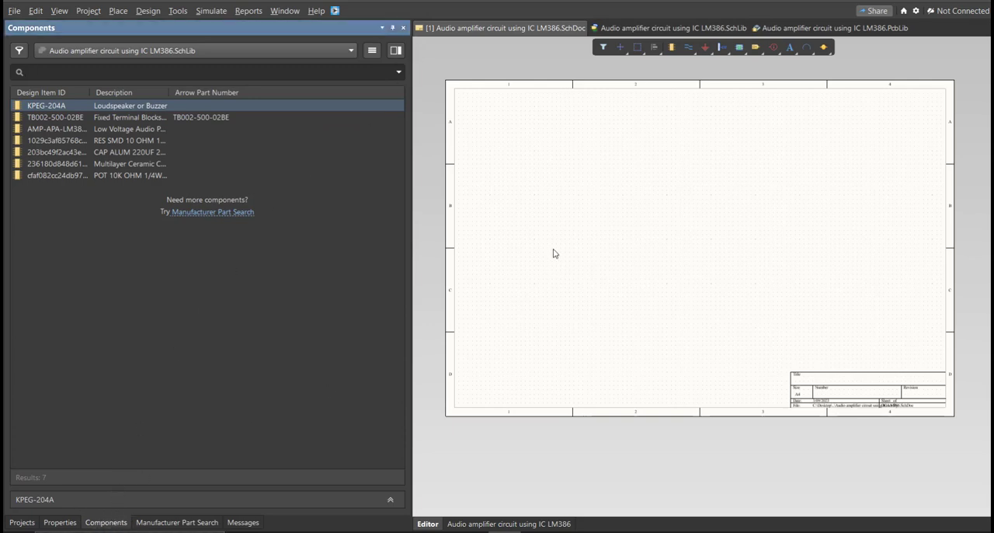
right_click_drag(543, 250, 532, 244)
key("k")
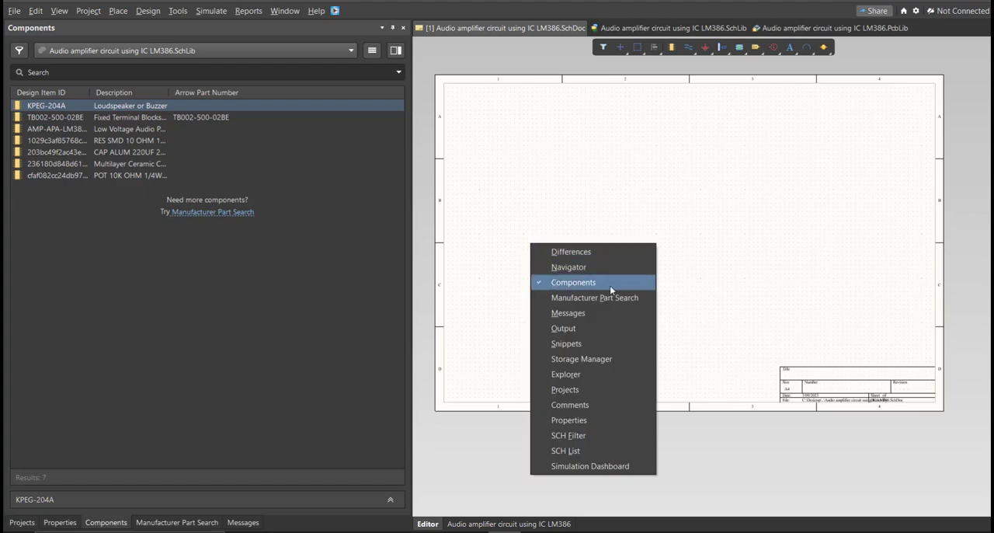
left_click(578, 145)
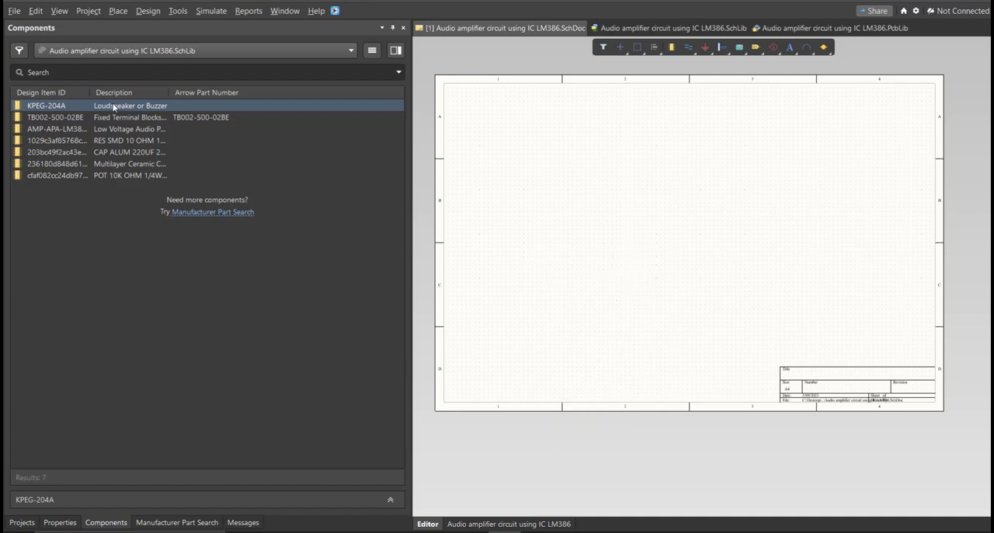
Place the buzzer, two terminal blocks, LM386M-1 amplifier, resistors, capacitors and 10K Ohms potentiometer from the project's library on the schematic sheet.
left_click_drag(113, 107, 631, 263)
scroll(478, 272, "up", 3, "ctrl")
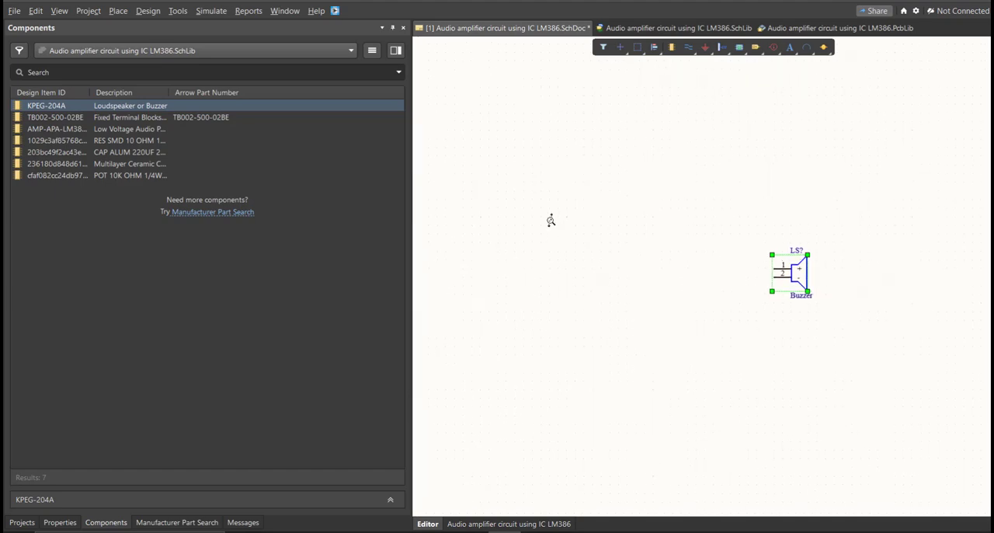
left_click_drag(103, 117, 664, 289)
left_click_drag(123, 141, 633, 197)
left_click_drag(117, 154, 520, 196)
left_click_drag(120, 165, 431, 216)
left_click_drag(120, 176, 505, 122)
left_click_drag(59, 117, 447, 281)
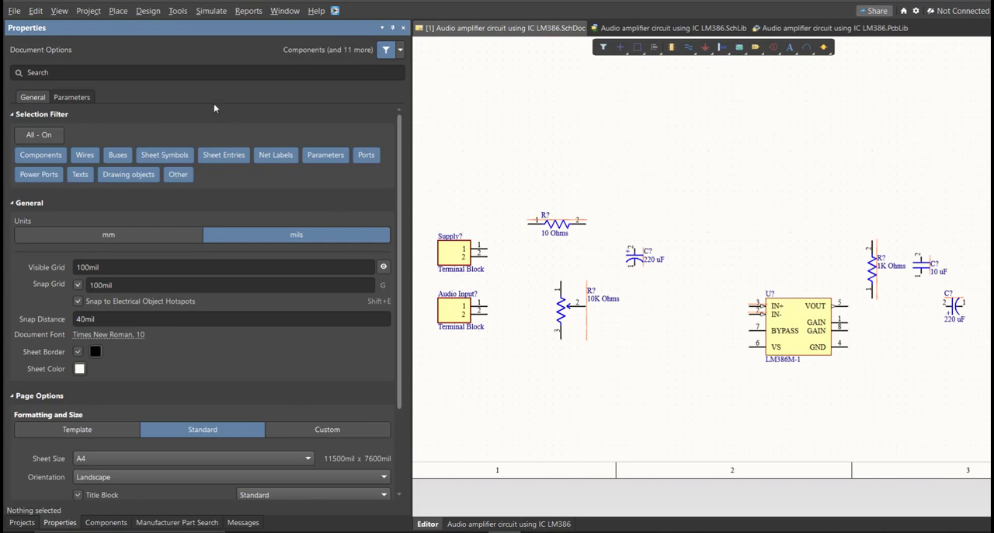
Inspect the placed components and the designator property of the 10 Ohms resistor.
scroll(769, 325, "down", 2, "ctrl")
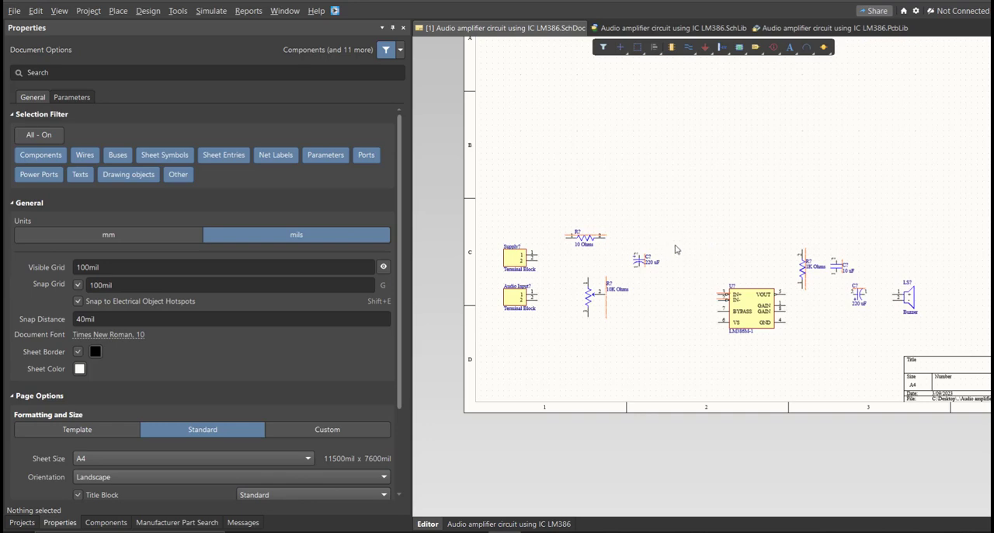
scroll(656, 253, "up", 4, "ctrl")
right_click_drag(557, 256, 732, 271)
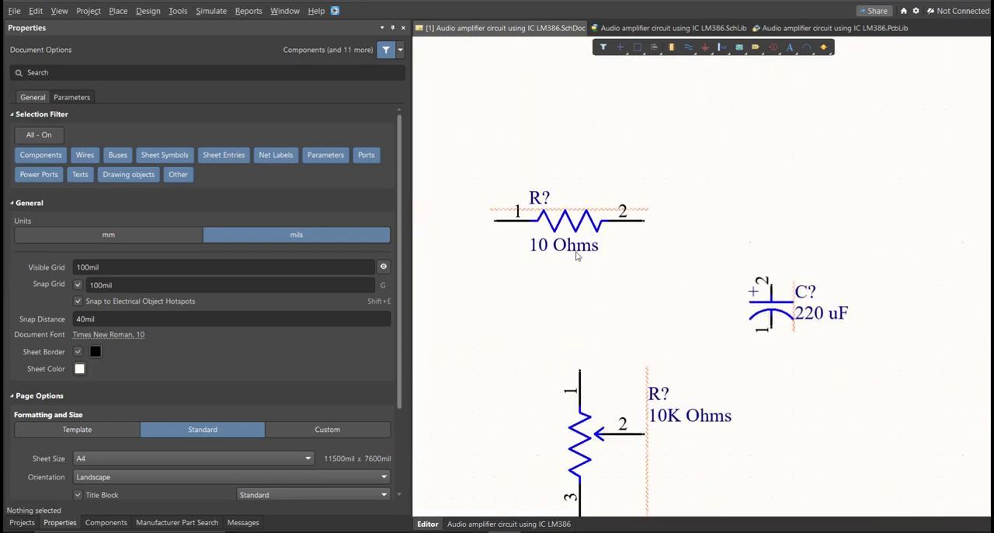
double_click(565, 226)
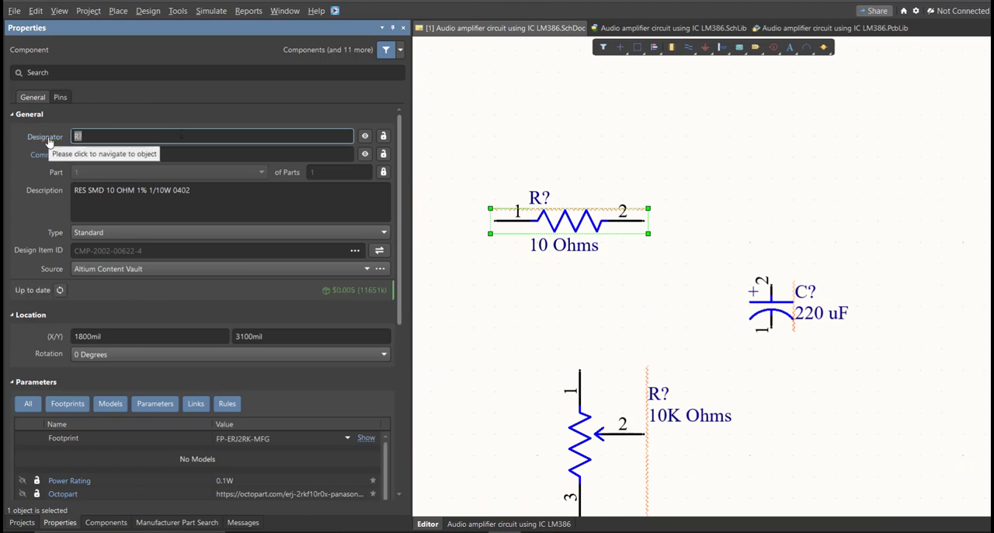
left_click(626, 142)
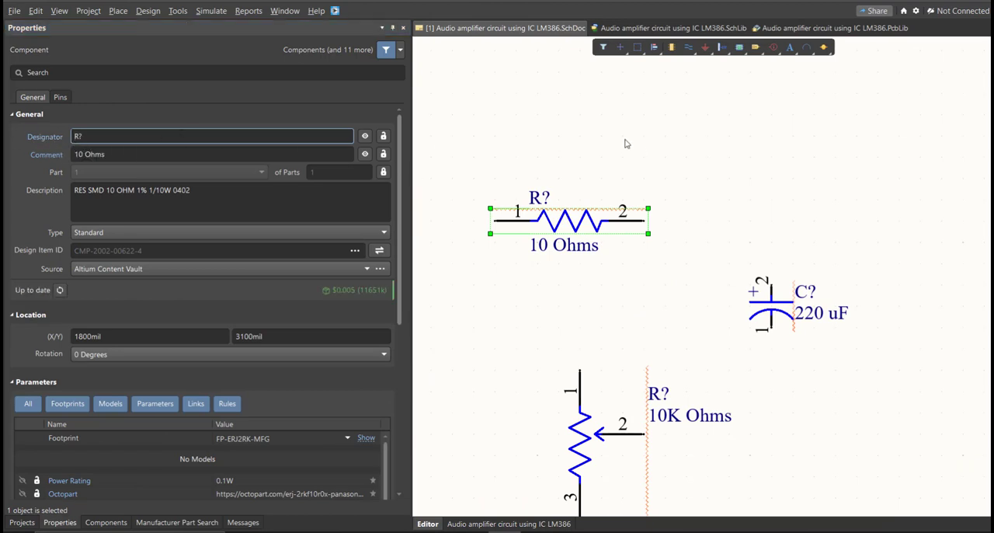
Annotate all schematic designators with across-then-down numbering, update the change list and execute the engineering change order.
left_click(178, 11)
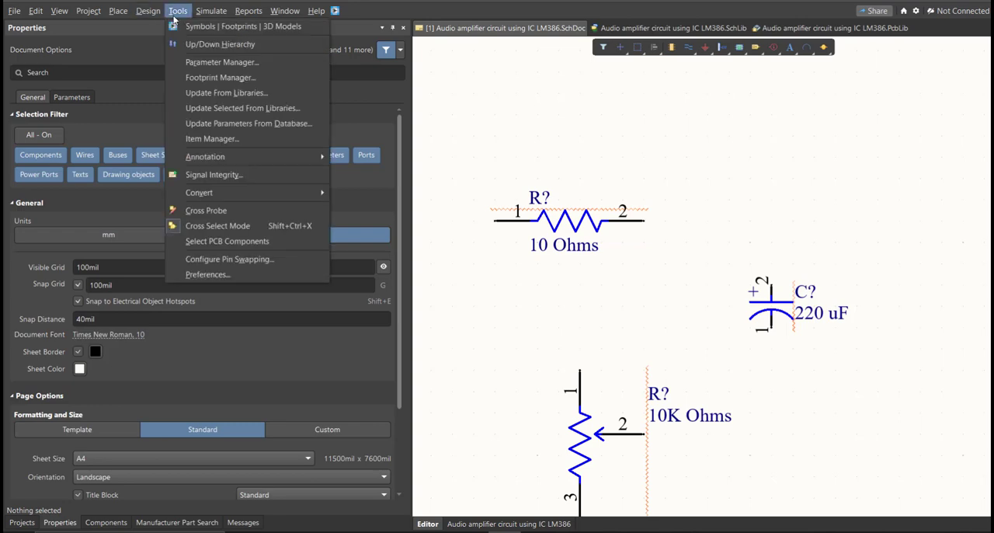
mouse_move(231, 166)
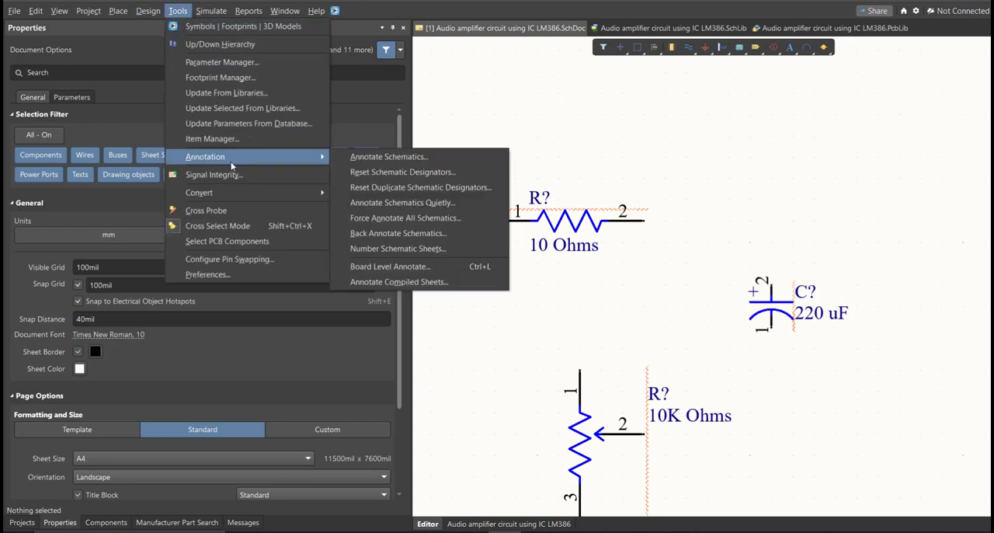
left_click(459, 159)
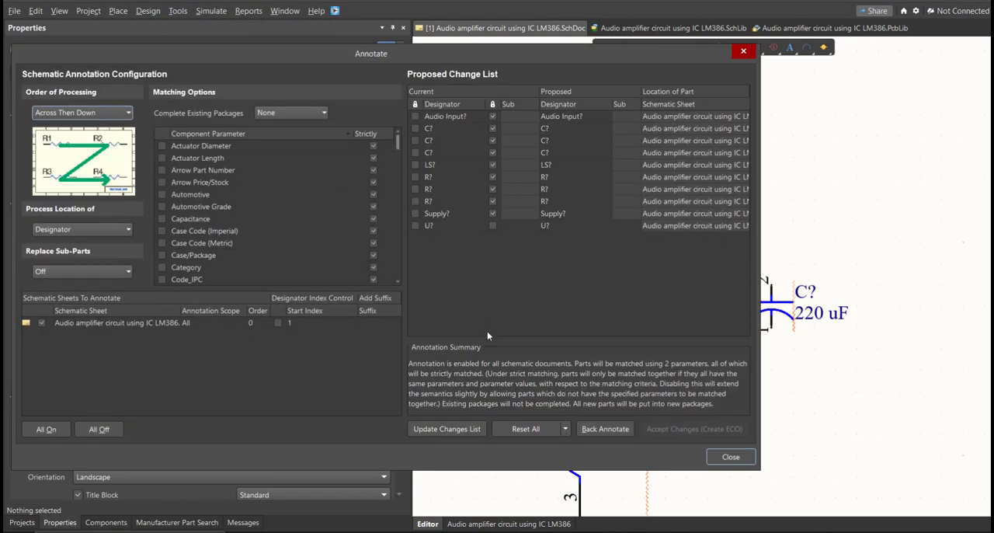
left_click(475, 430)
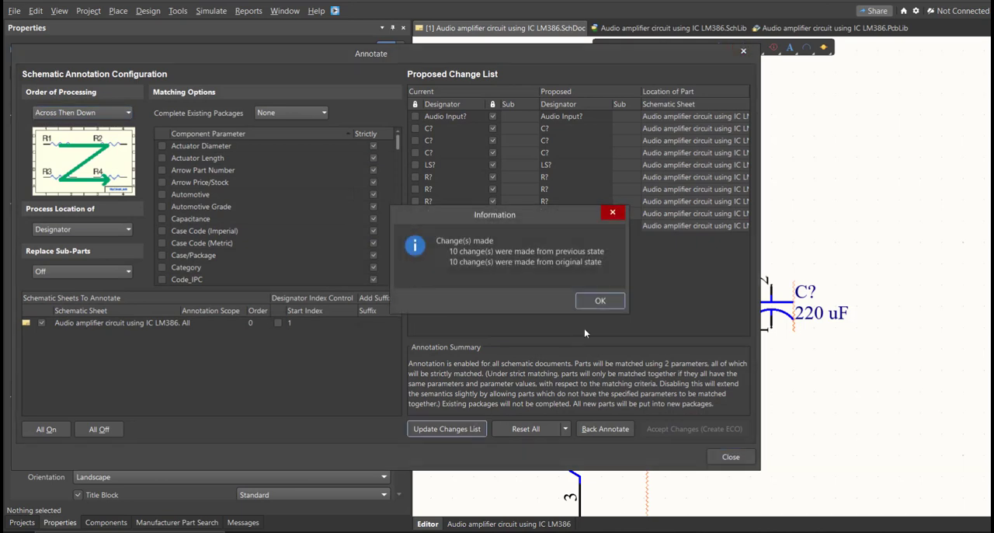
left_click(601, 301)
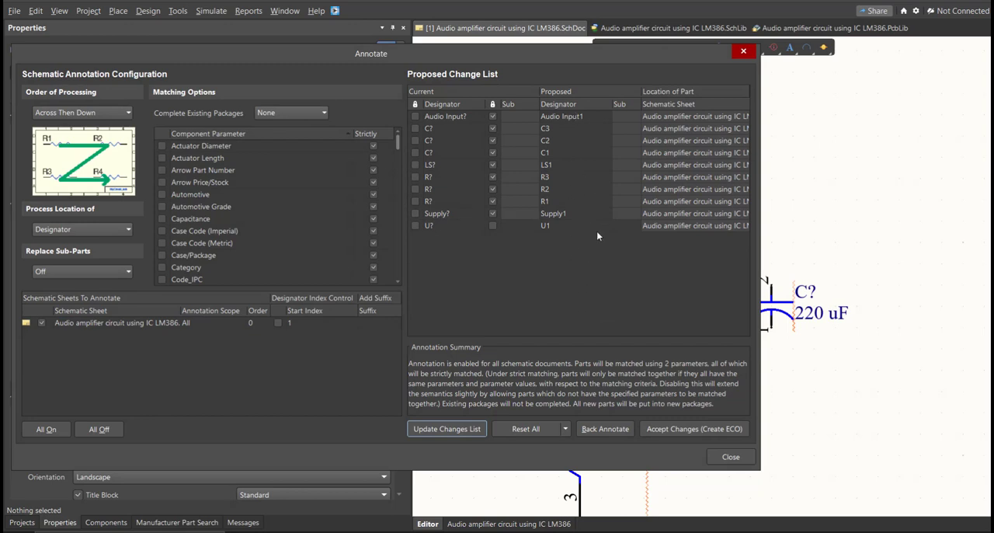
left_click(676, 429)
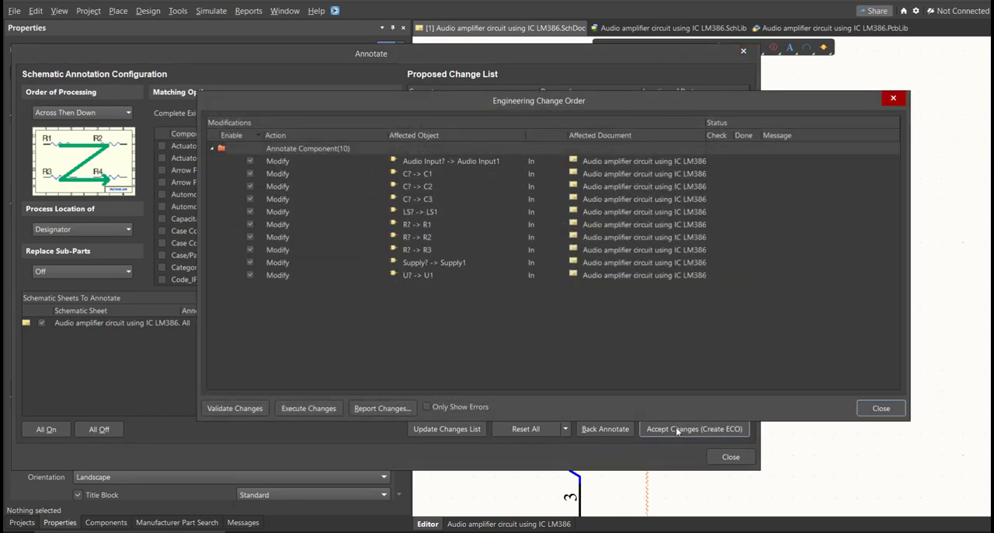
left_click(315, 408)
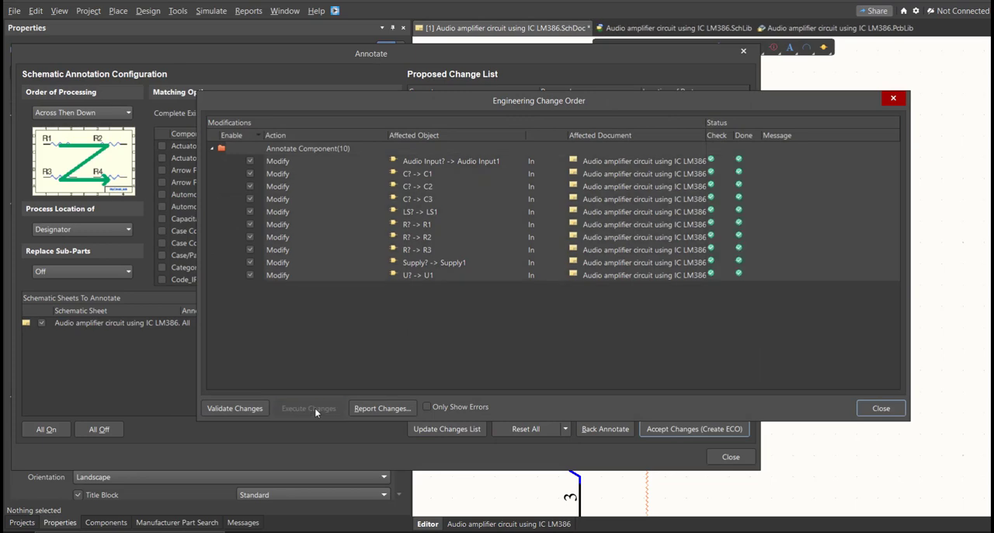
left_click(881, 408)
left_click(731, 457)
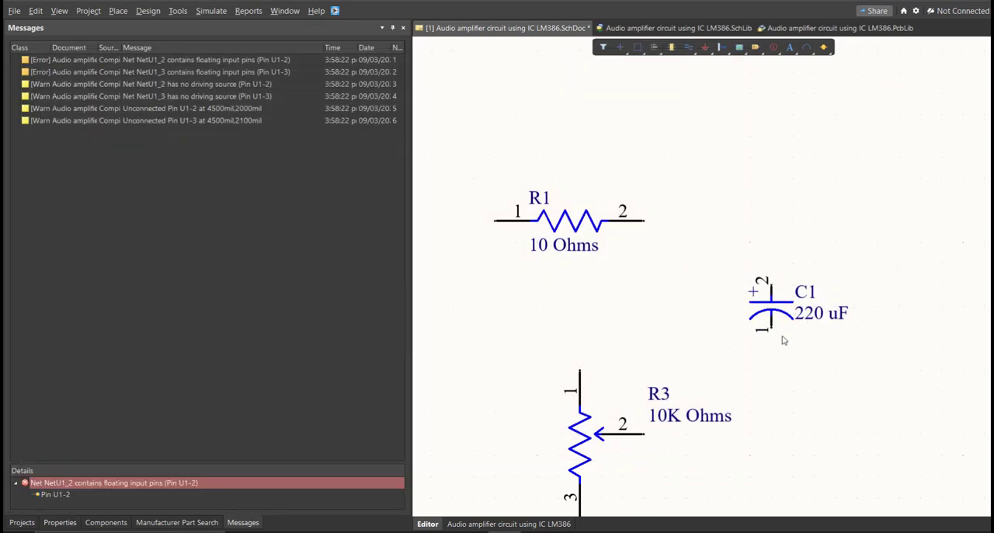
Wire pin 1 of the Supply1 terminal block to pin 1 of the 10 Ohms resistor R1.
scroll(782, 336, "down", 4, "ctrl")
scroll(707, 324, "up", 2, "ctrl")
right_click_drag(652, 291, 716, 325)
right_click_drag(653, 318, 689, 322)
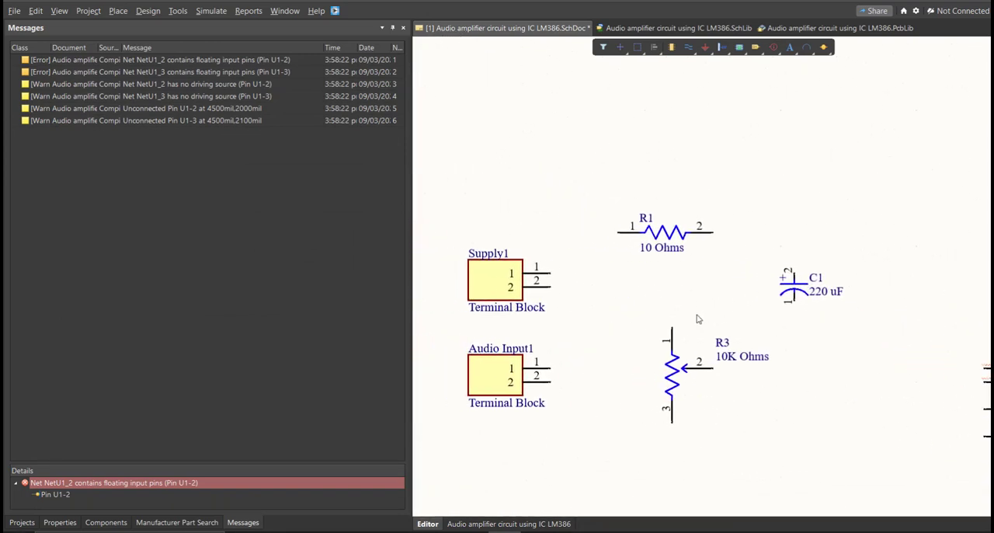
left_click(118, 11)
left_click(148, 88)
scroll(581, 275, "up", 5, "ctrl")
left_click(441, 266)
scroll(543, 221, "down", 3, "ctrl")
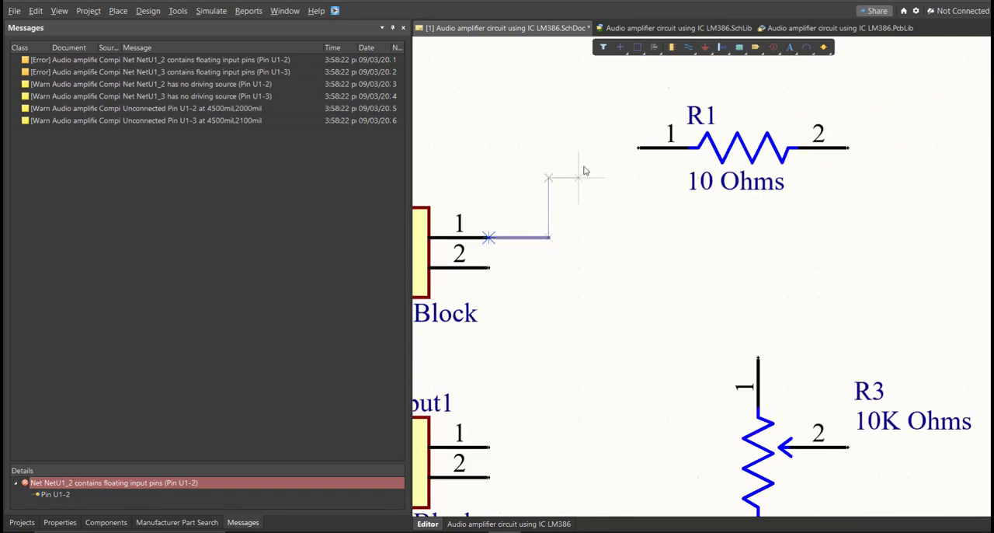
left_click(636, 153)
Wire pin 2 of the Supply1 terminal block down and across to pin 3 of the 10K Ohms potentiometer R3.
left_click(488, 268)
scroll(548, 311, "down", 2, "ctrl")
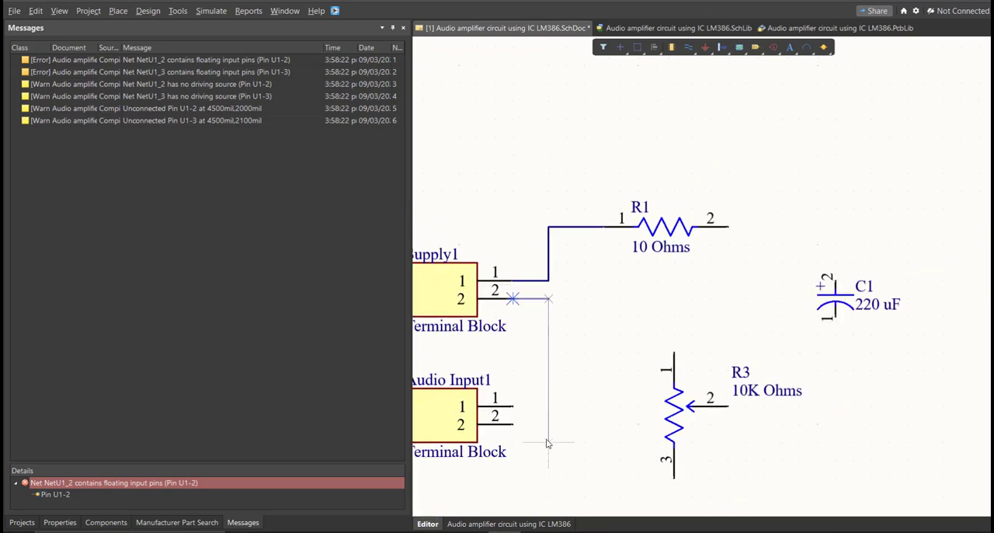
scroll(548, 438, "up", 2, "ctrl")
right_click_drag(552, 475, 545, 326)
left_click(558, 385)
left_click(740, 364)
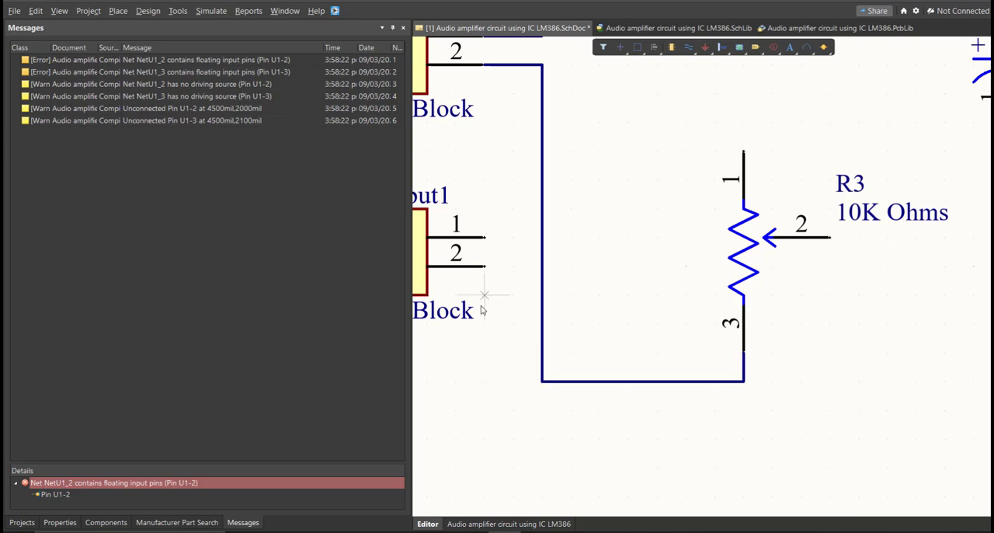
Wire pin 2 of the Audio Input1 terminal block to the lower corner of the Supply1 pin 2 wire.
scroll(479, 309, "up", 1, "ctrl")
left_click(484, 261)
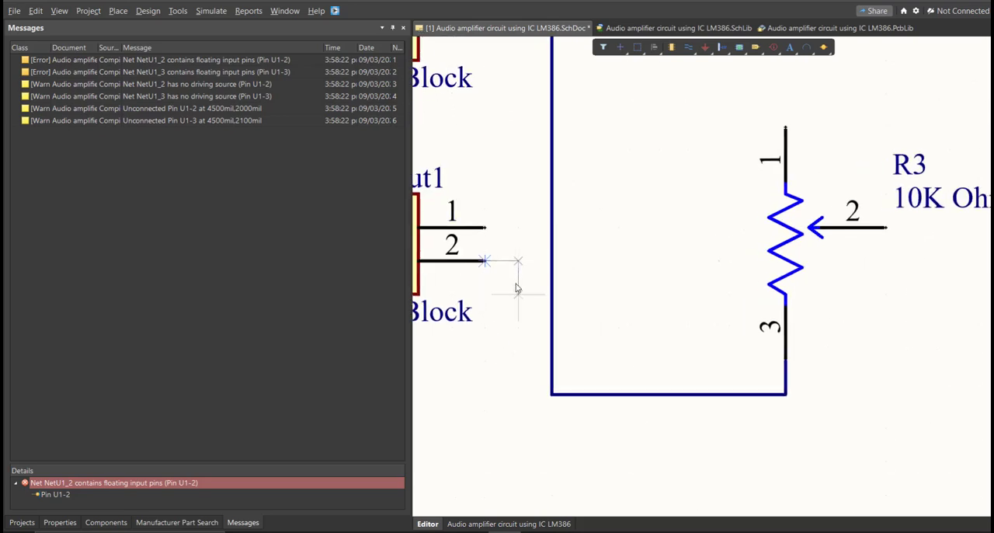
left_click(550, 394)
Wire pin 1 of the Audio Input1 terminal block to pin 1 of the potentiometer R3, crossing the supply wire.
left_click(484, 227)
right_click_drag(595, 252, 557, 369)
left_click(550, 313)
left_click(747, 243)
scroll(697, 244, "down", 2, "ctrl")
right_click_drag(579, 228, 528, 262)
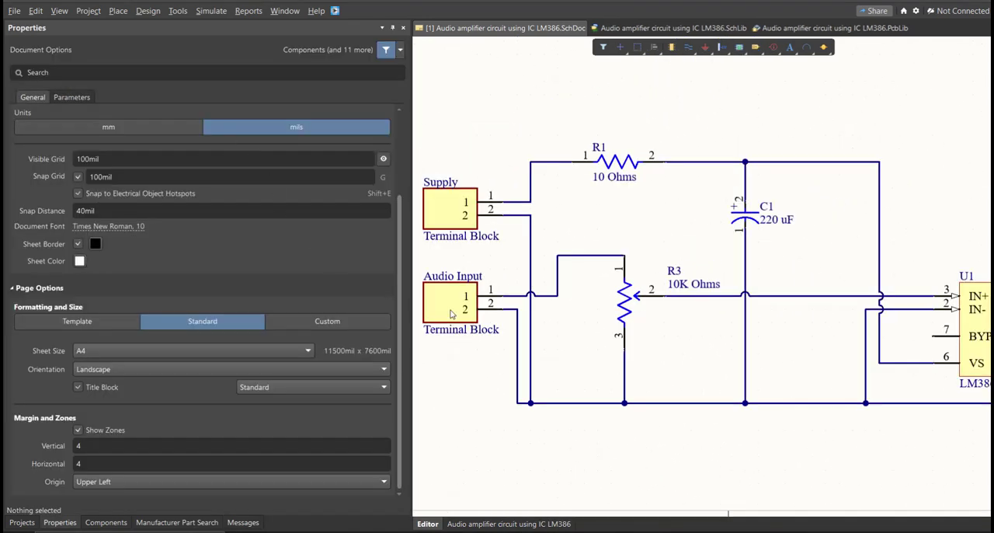
scroll(561, 313, "down", 5, "ctrl")
right_click_drag(643, 339, 576, 390)
scroll(566, 391, "down", 1, "ctrl")
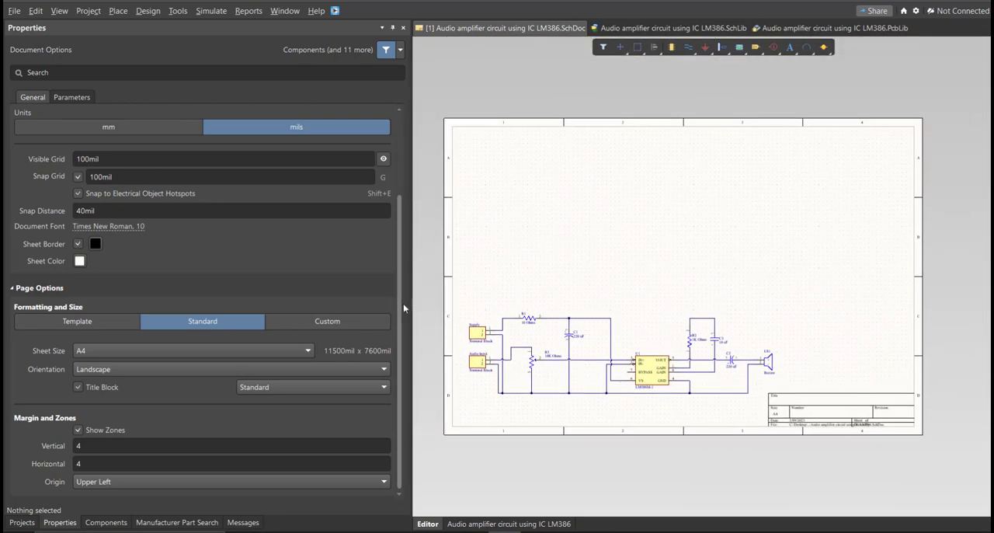
Switch the schematic sheet units to mm and set a custom page size of 230 mm width by 100 mm height.
left_click_drag(411, 309, 362, 302)
scroll(525, 371, "up", 1, "ctrl")
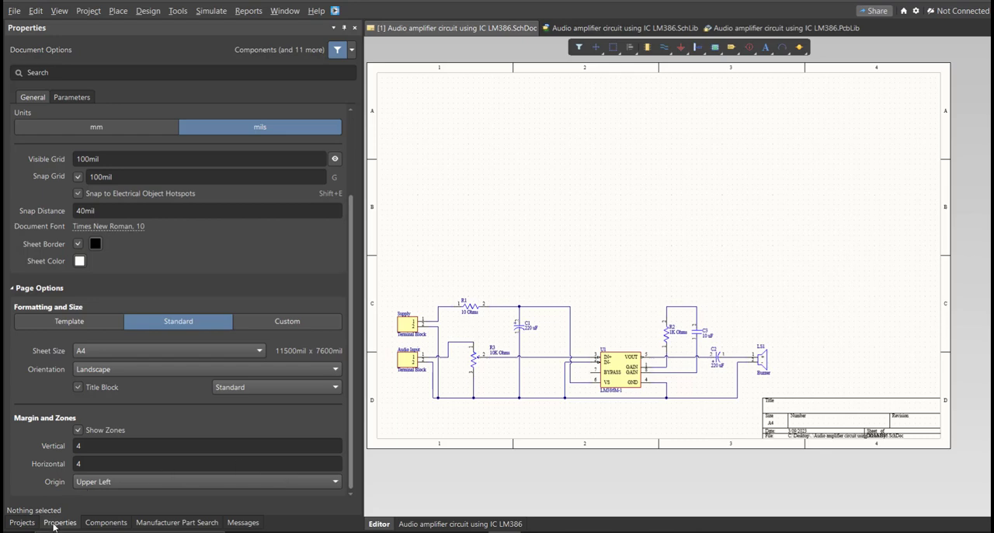
left_click(91, 125)
left_click(281, 327)
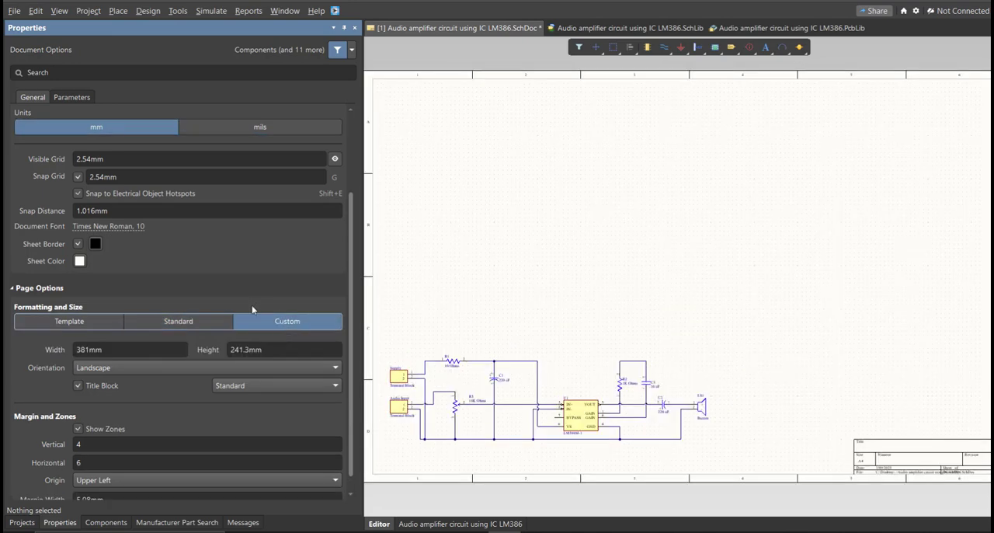
left_click(167, 332)
type("230")
key("Tab")
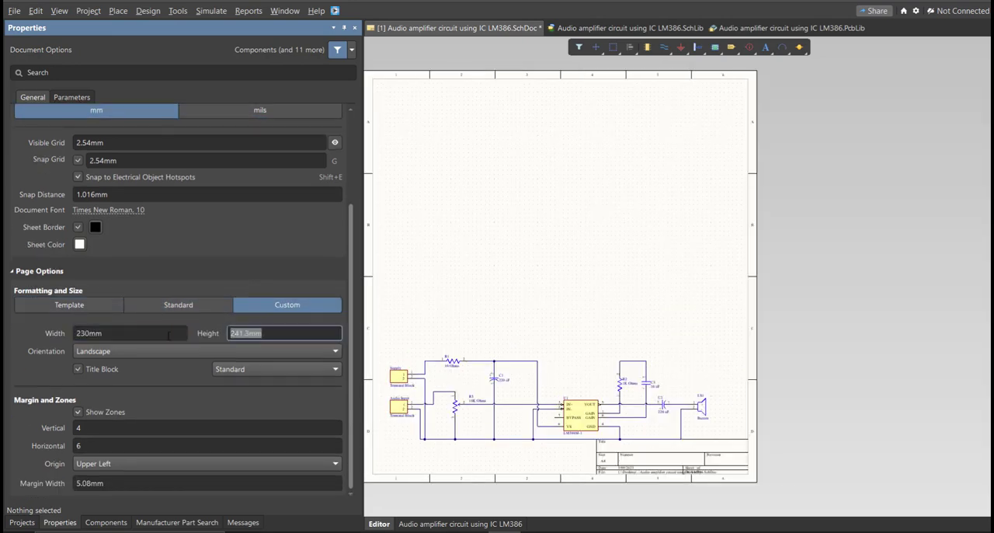
type("100")
key("Return")
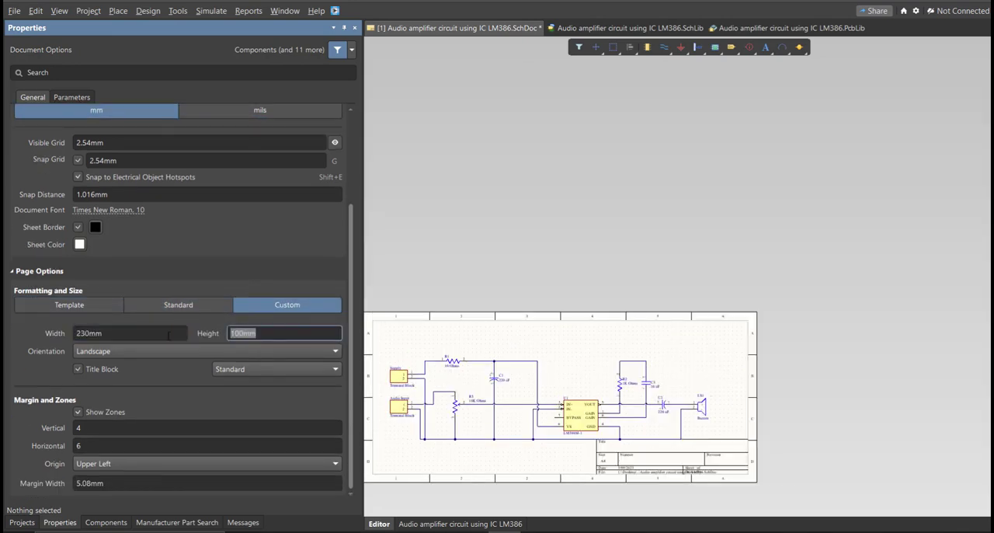
Set the schematic sheet's margin zones to 2 vertical and 3 horizontal.
left_click(137, 428)
type("2")
left_click(136, 445)
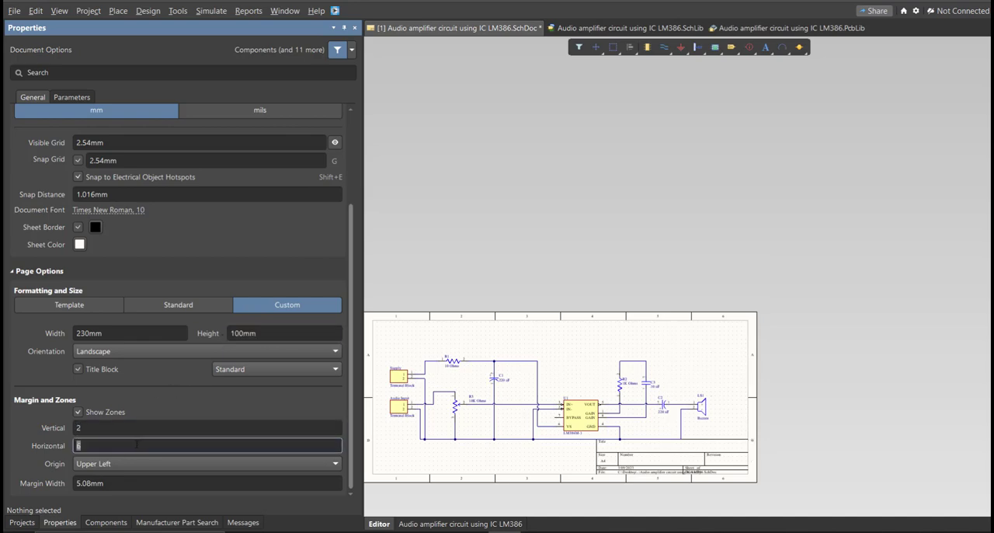
right_click_drag(567, 443, 619, 392)
key("ctrl+a")
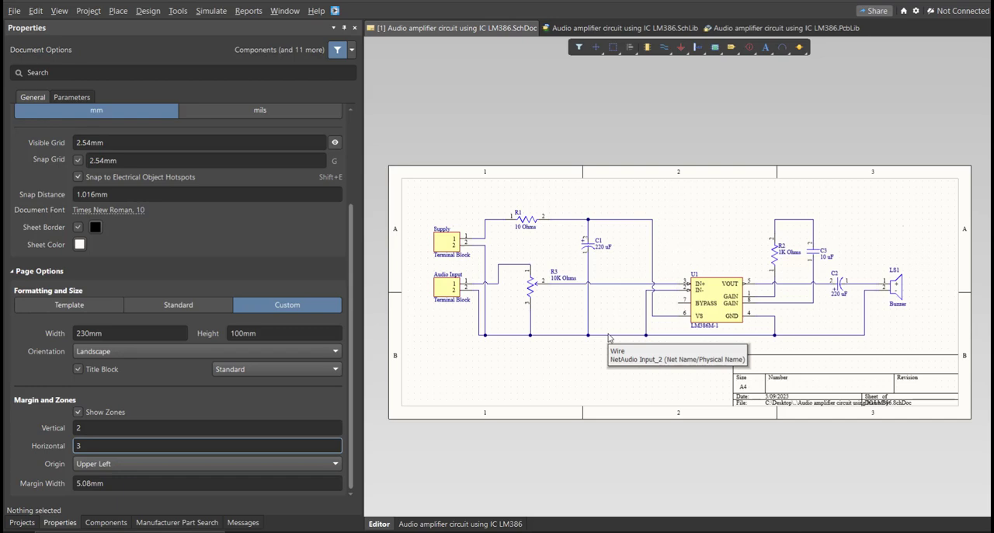
Validate the audio amplifier PCB project and show the compile messages.
left_click(22, 522)
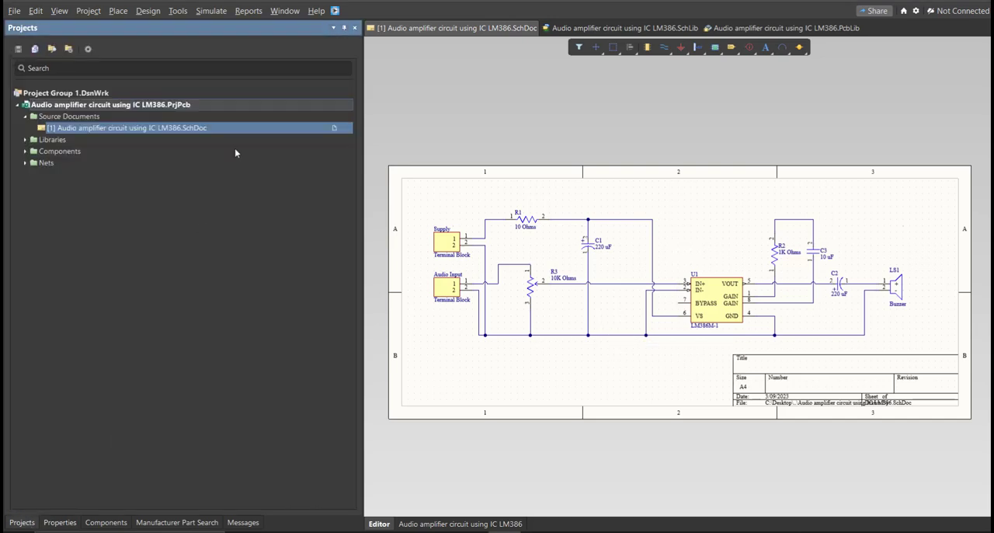
right_click(262, 106)
left_click(308, 121)
left_click(253, 526)
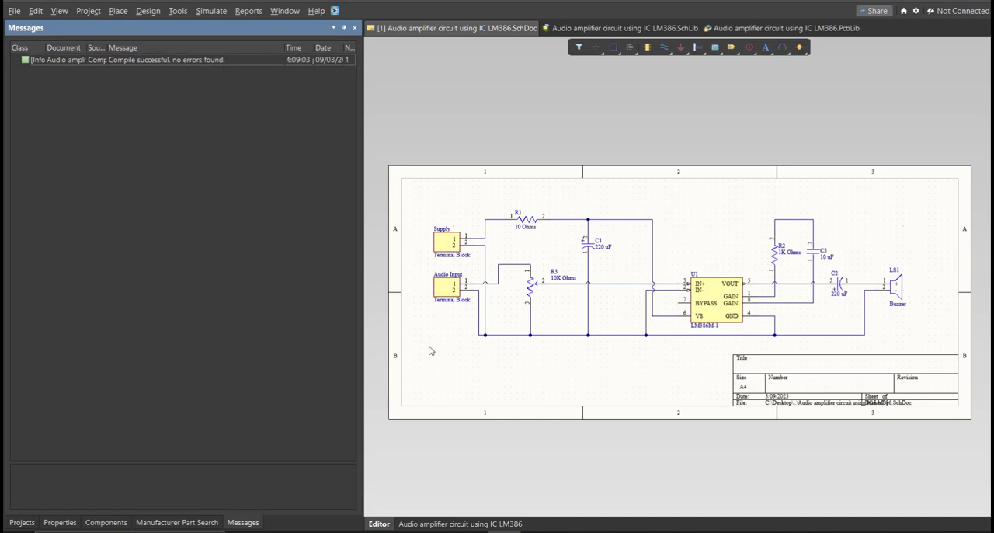
Add a new PCB document to the audio amplifier project.
left_click(23, 520)
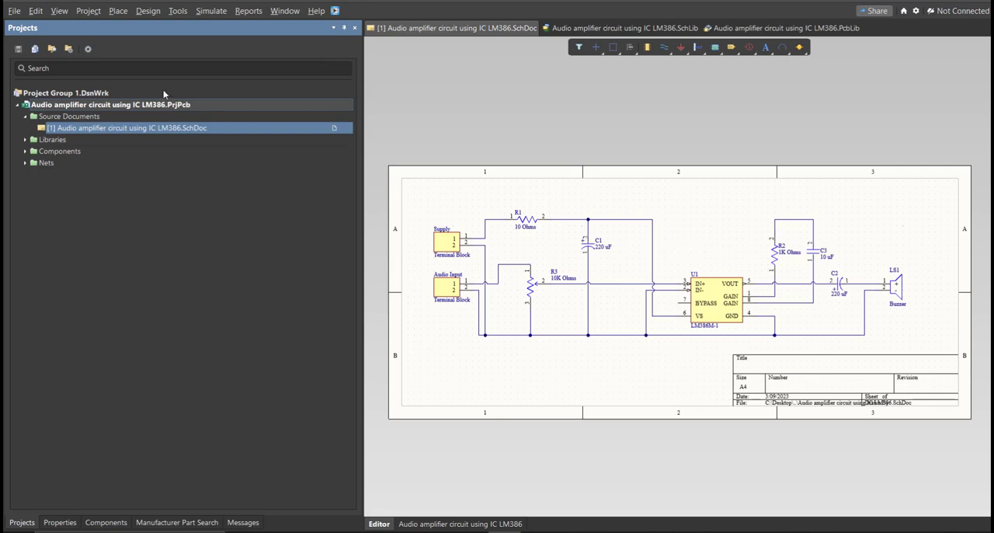
left_click(14, 11)
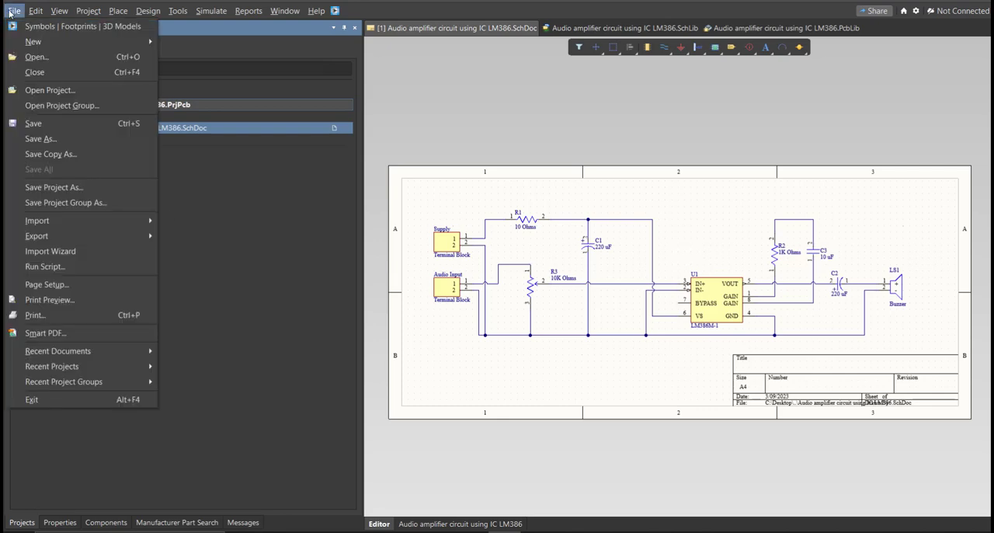
mouse_move(74, 42)
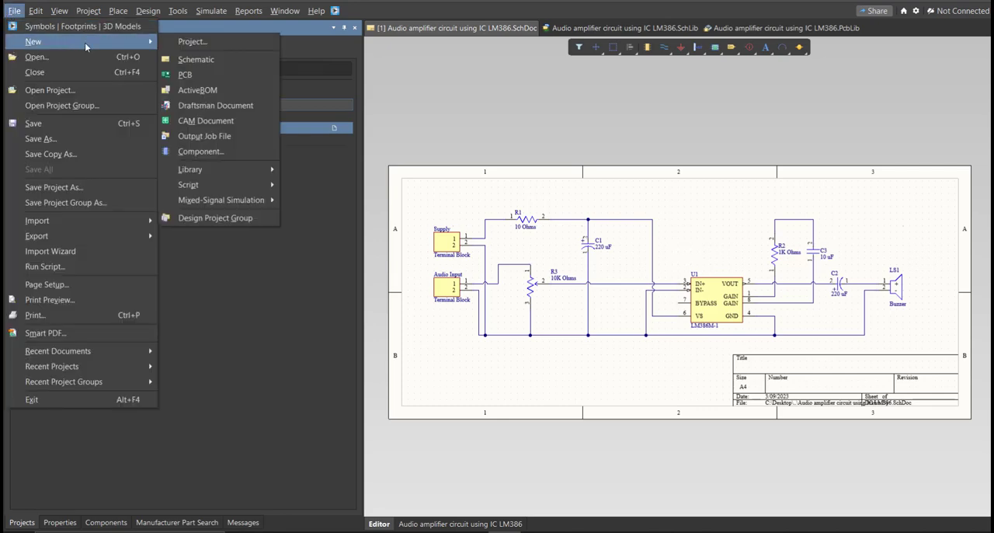
left_click(227, 77)
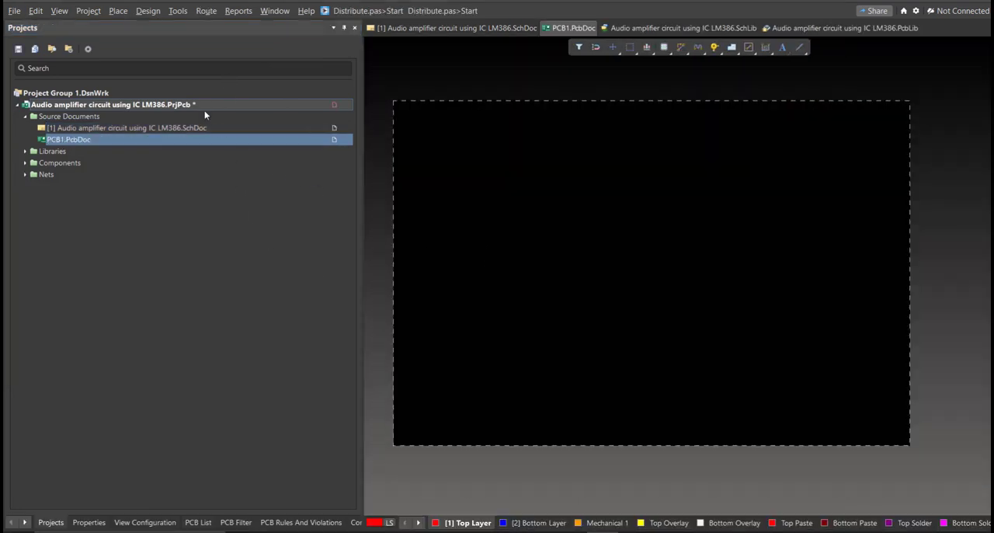
Save the new PCB document in the project folder as "Audio amplifier circuit using IC LM386" in PCB Binary Files format.
key("ctrl+s")
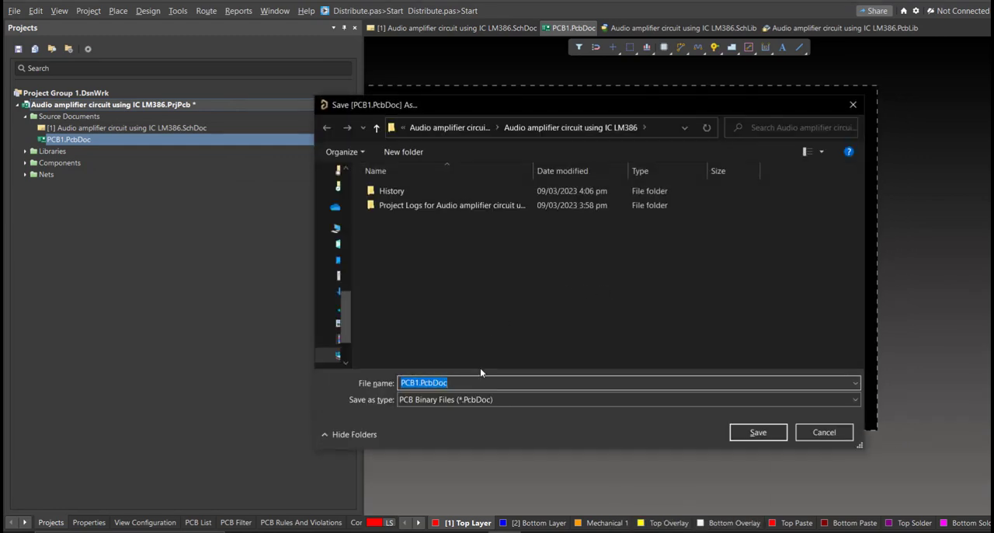
type("a")
left_click(479, 408)
left_click(570, 383)
key("BackSpace")
key("BackSpace")
key("BackSpace")
key("BackSpace")
key("BackSpace")
key("BackSpace")
key("BackSpace")
key("BackSpace")
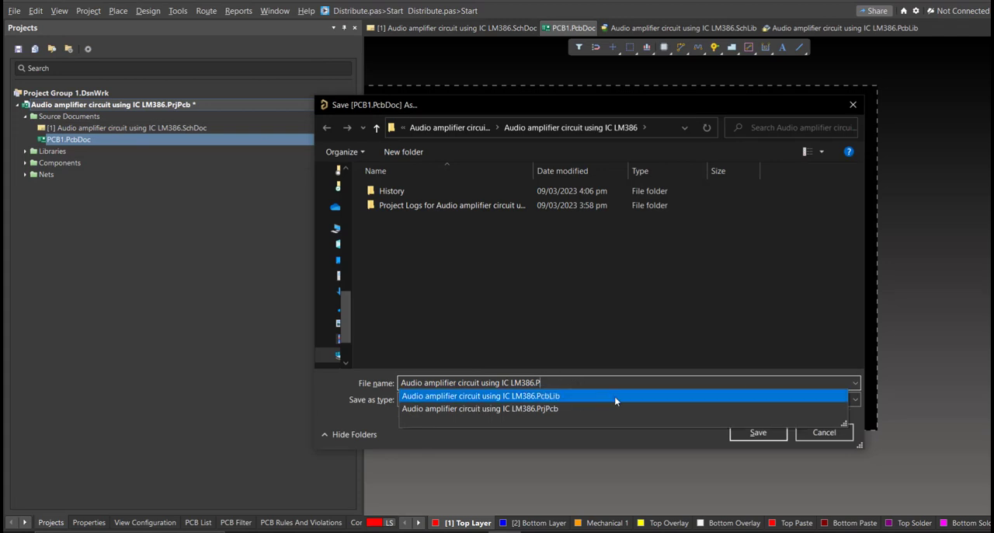
left_click(683, 360)
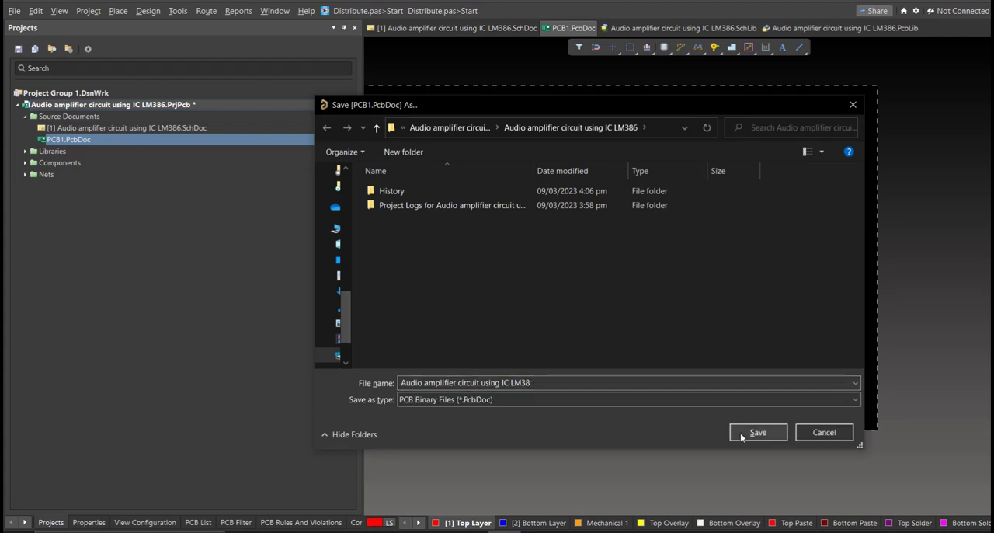
left_click(553, 382)
left_click(557, 382)
type("6")
left_click(719, 362)
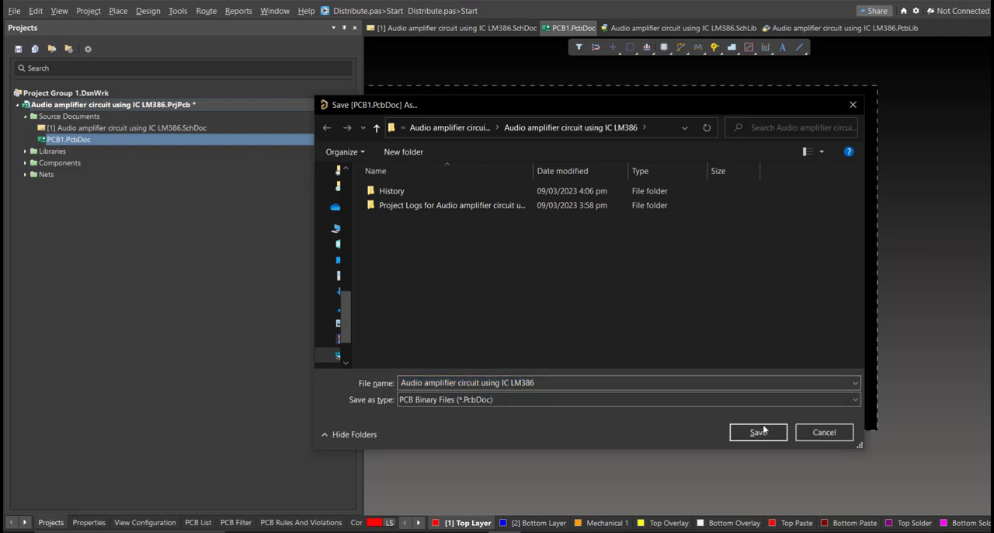
left_click(764, 430)
From the schematic, generate the engineering change order that updates the audio amplifier PCB document, and review its listed changes.
left_click(449, 31)
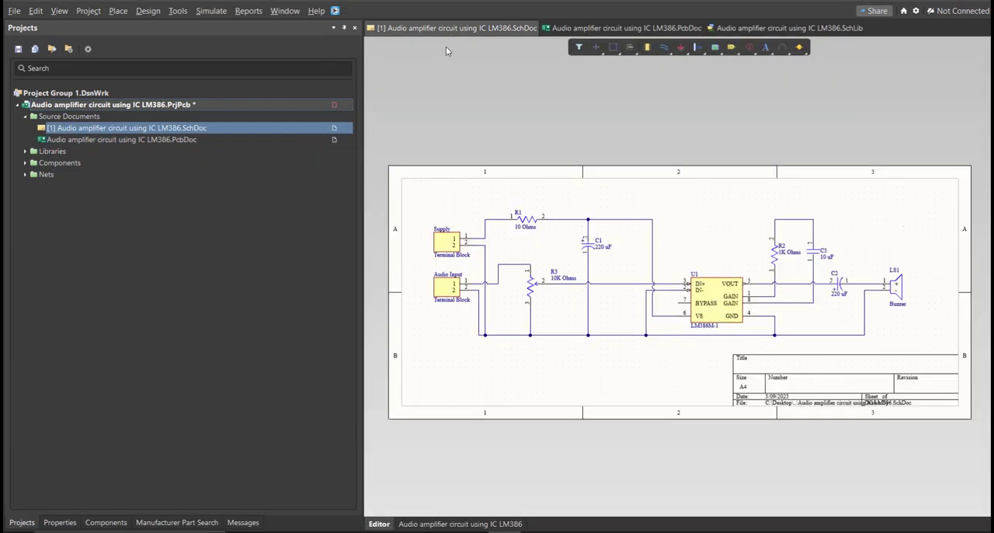
left_click(147, 10)
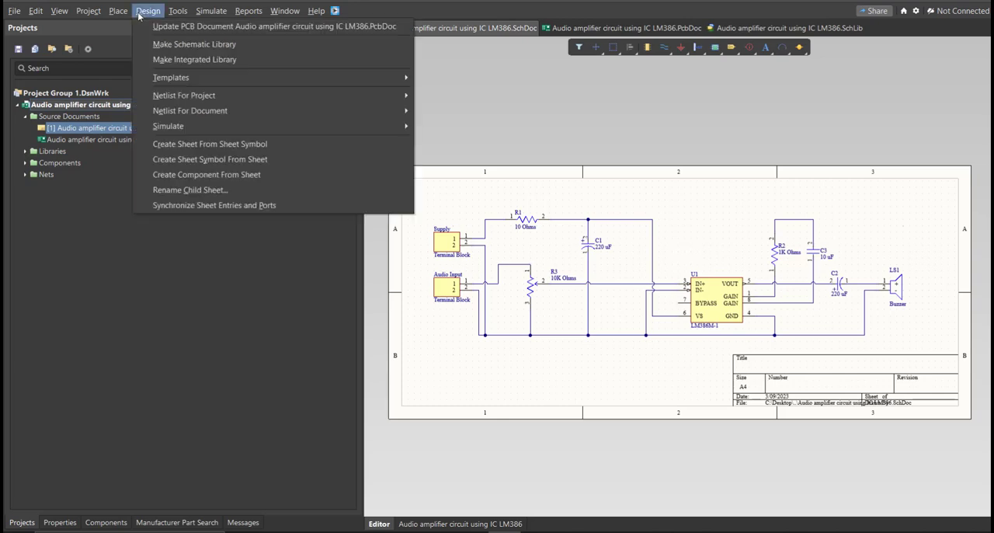
left_click(170, 26)
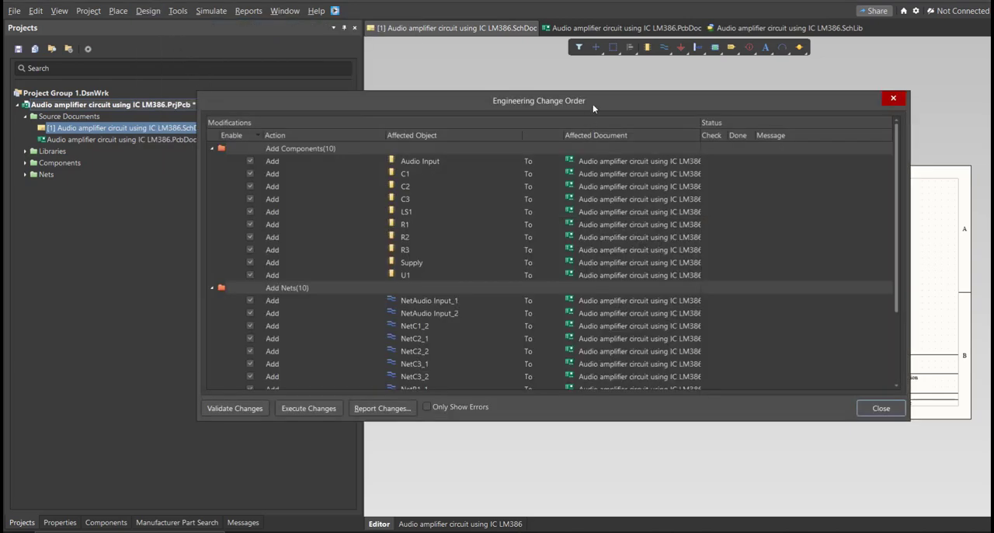
left_click_drag(592, 108, 627, 116)
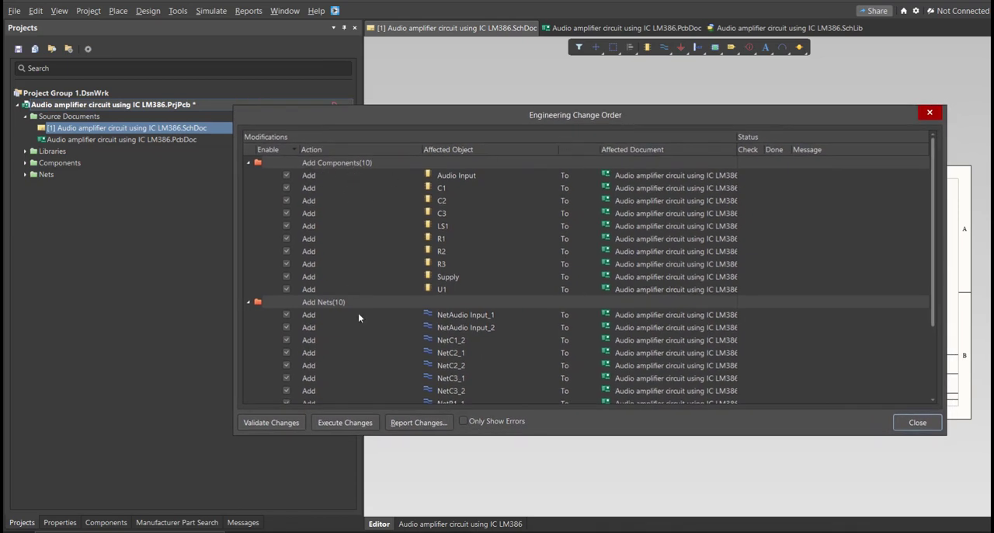
scroll(381, 352, "down", 3)
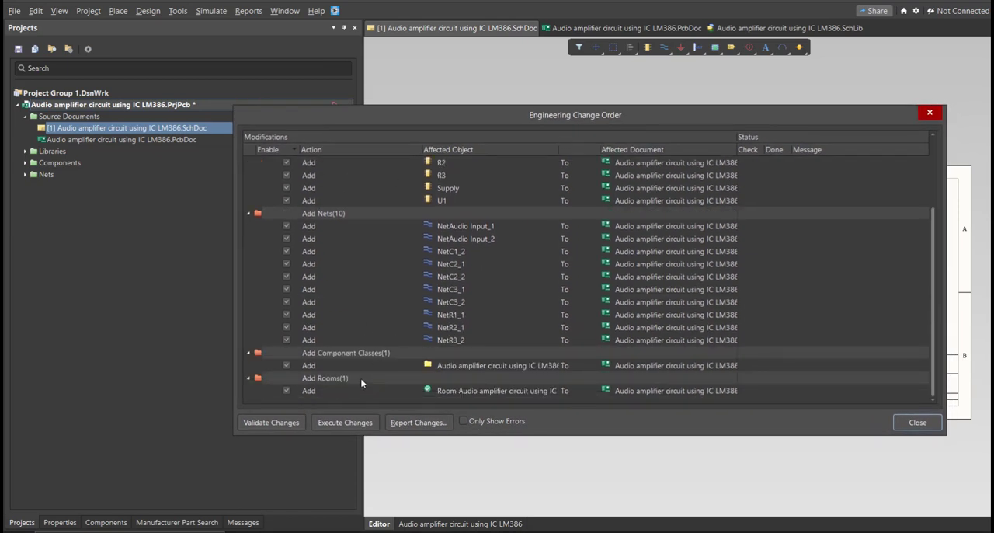
scroll(377, 357, "up", 3)
Validate and execute the engineering changes to transfer the components and nets to the PCB, and close the change order.
left_click(278, 421)
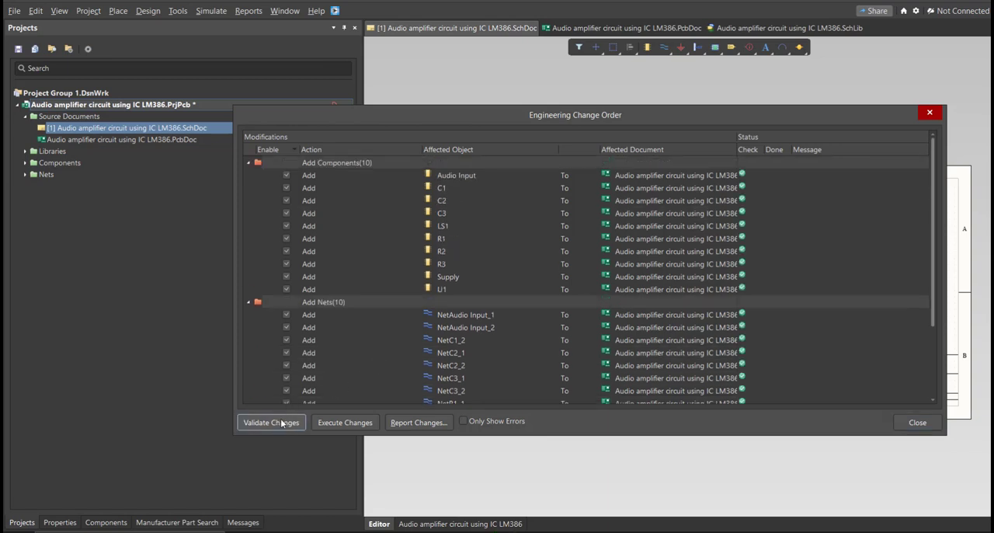
left_click(324, 423)
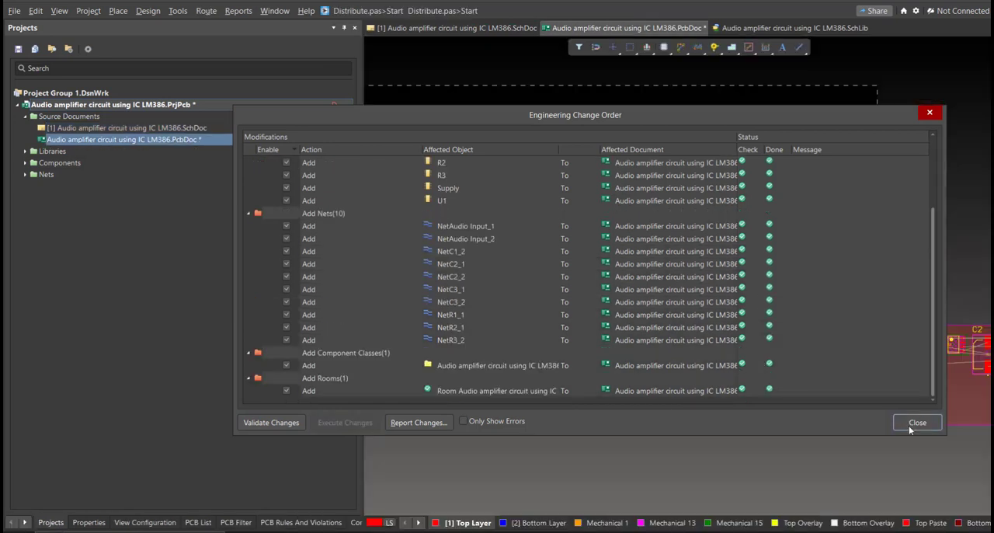
left_click(917, 422)
Arrange the footprints inside the board: LS1 above R2, C3, U1, R1, C2 and C1, with Audio Input, R3 and Supply along the lower edge.
scroll(917, 413, "down", 4, "ctrl")
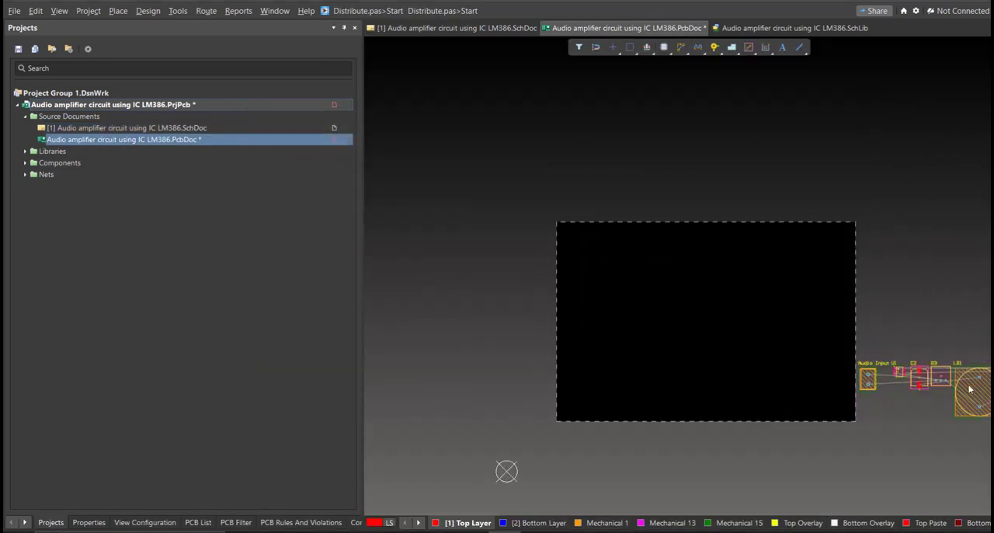
left_click_drag(978, 391, 618, 339)
left_click_drag(920, 378, 667, 352)
left_click_drag(940, 378, 622, 405)
left_click_drag(871, 381, 572, 395)
left_click_drag(899, 371, 613, 379)
scroll(860, 354, "down", 1, "ctrl")
left_click_drag(920, 373, 473, 284)
scroll(516, 333, "up", 5, "ctrl")
key("space")
left_click(637, 445)
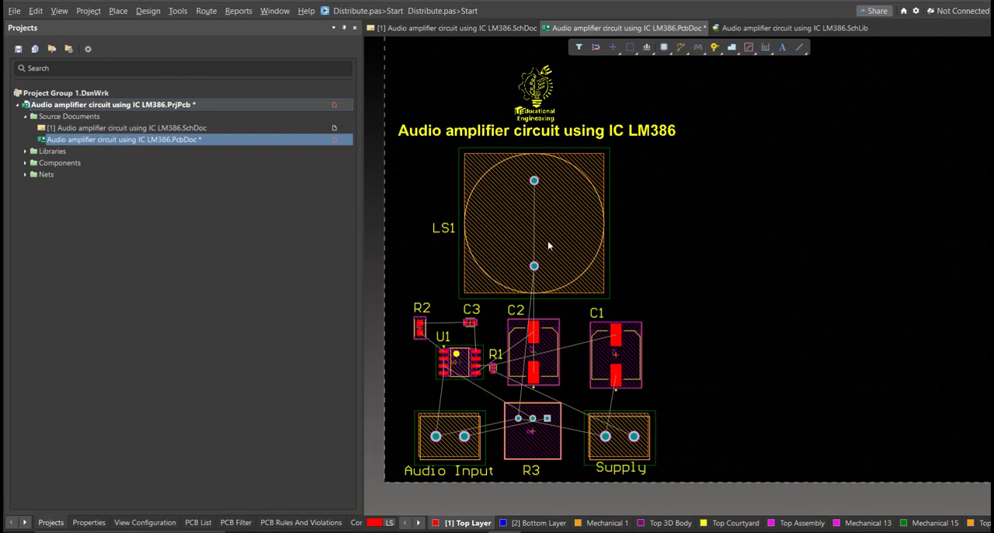
Save the PCB document and the audio amplifier project.
key("ctrl+s")
right_click(314, 103)
left_click(338, 160)
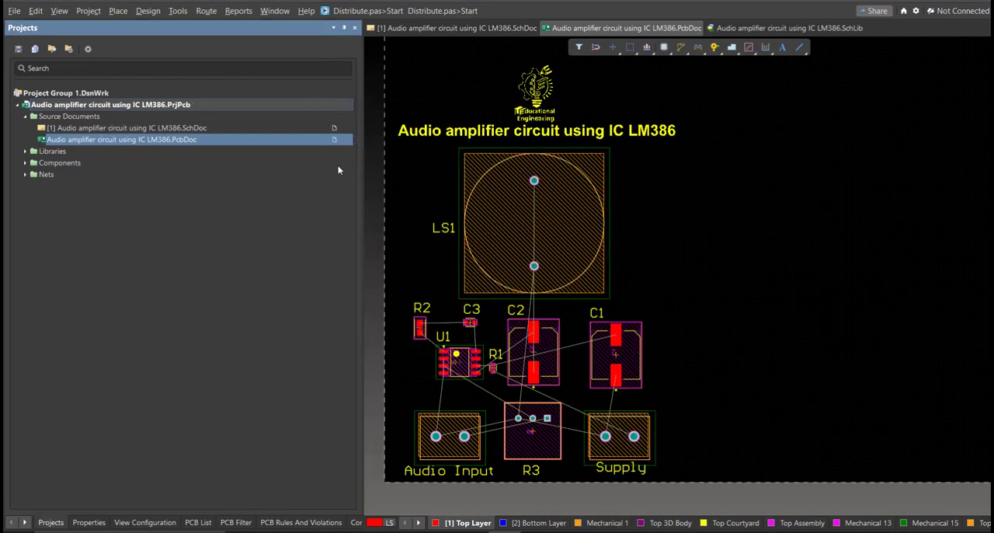
In board planning mode, edit the board shape and pull its right edge in to just beyond the title text.
scroll(488, 326, "down", 3, "ctrl")
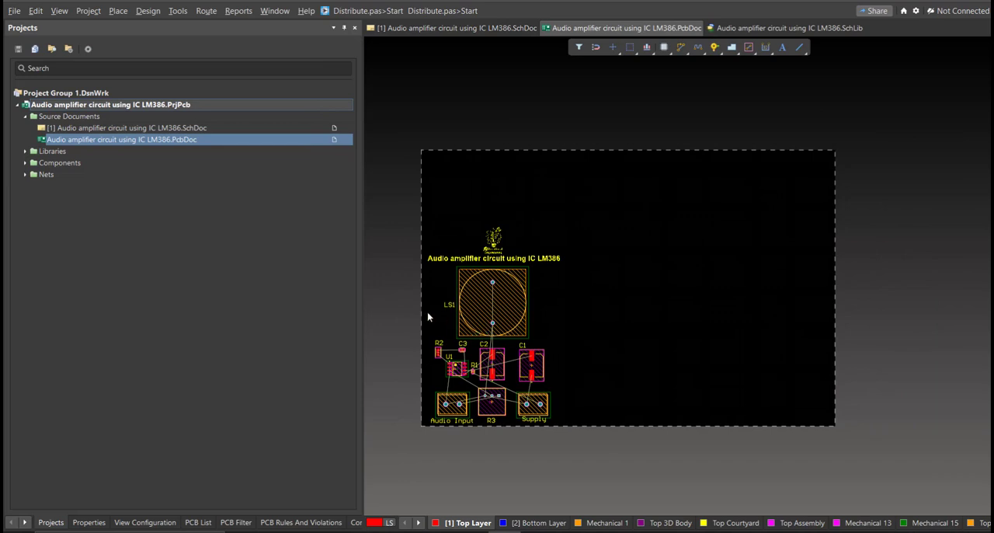
key("3")
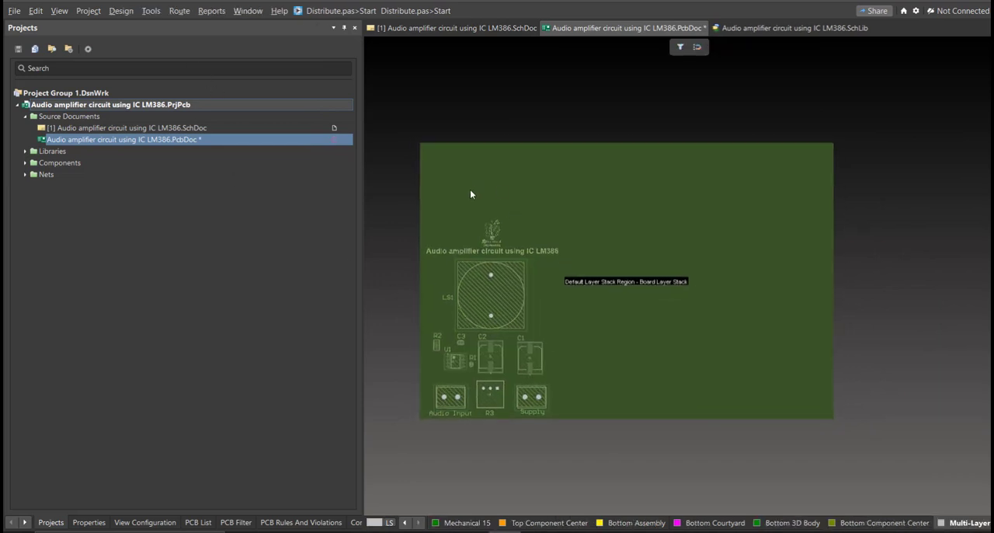
left_click(121, 10)
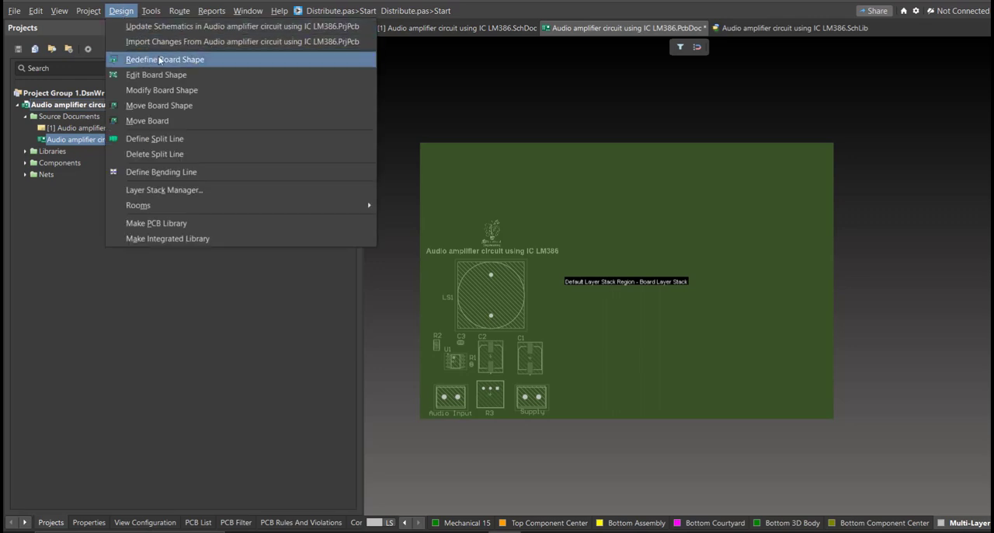
left_click(201, 78)
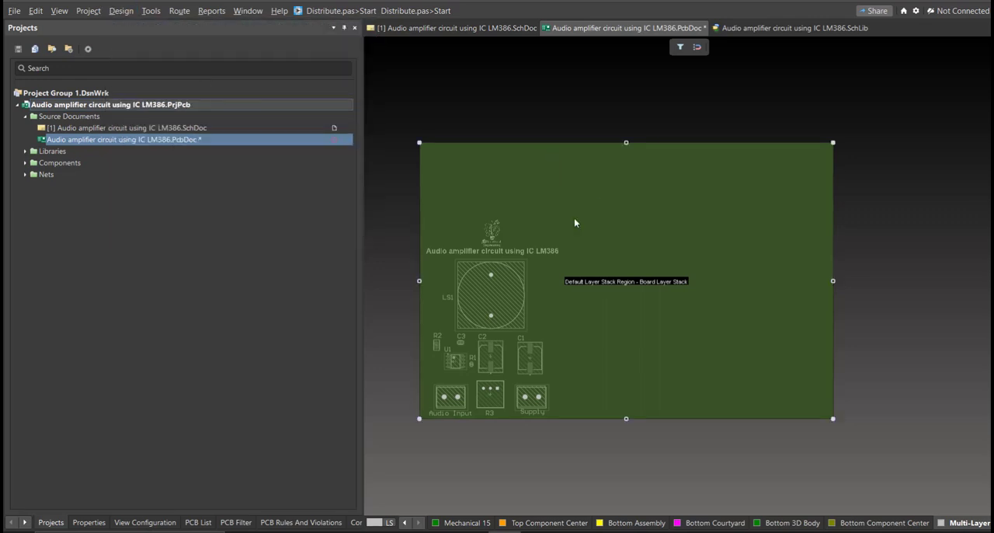
scroll(475, 275, "up", 2, "ctrl")
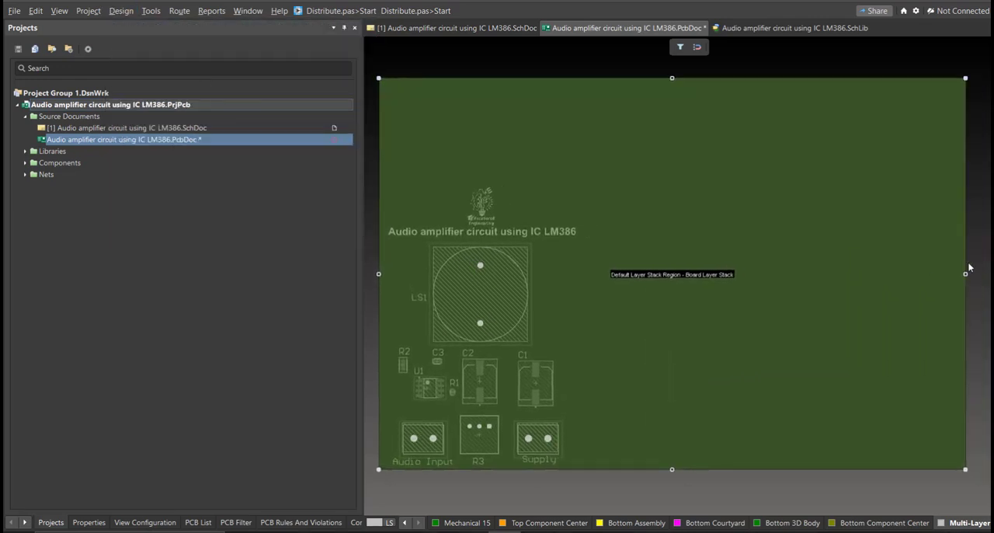
left_click_drag(968, 268, 583, 276)
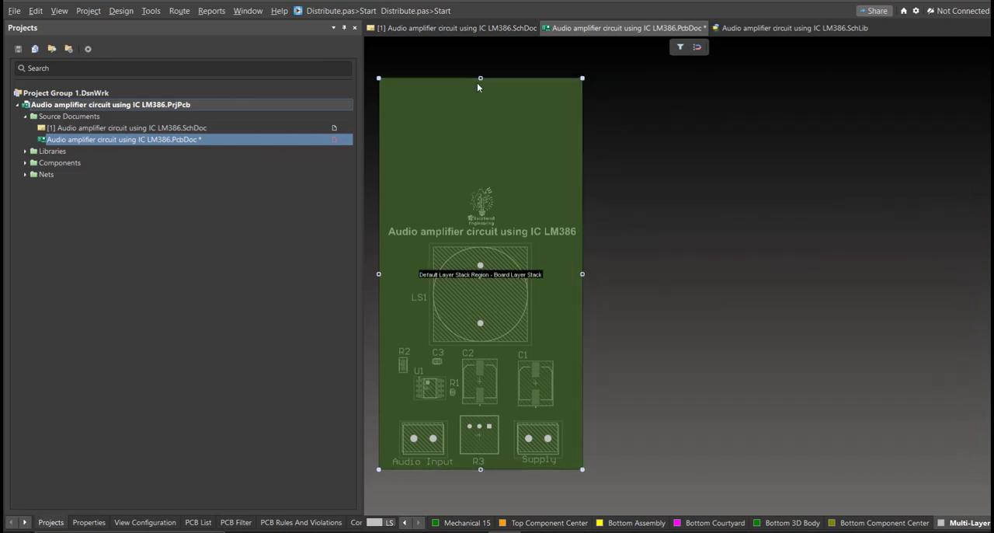
Pull the board shape's upper edge down to just above the logo, and return to the 2D layout view.
left_click_drag(480, 78, 483, 117)
scroll(489, 182, "up", 1, "ctrl")
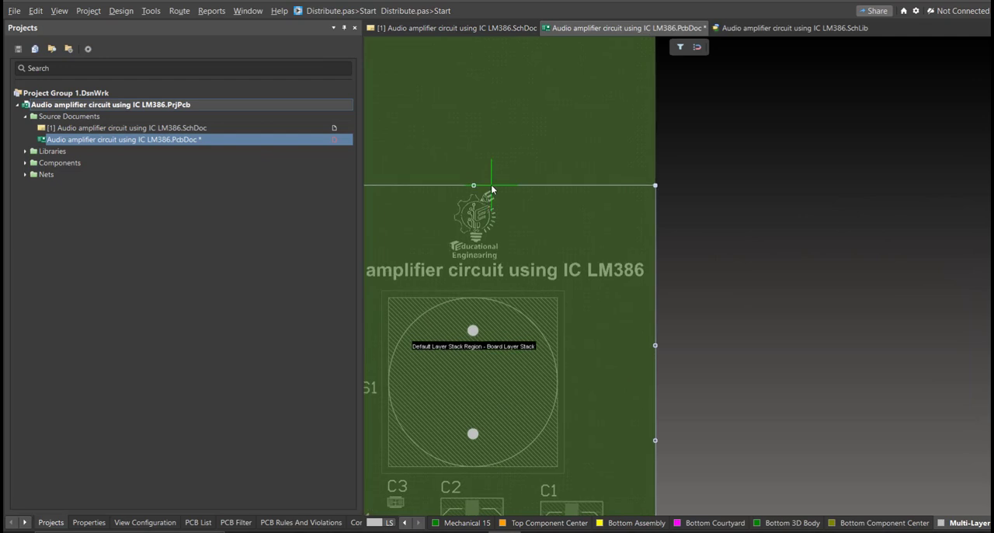
left_click_drag(492, 185, 492, 186)
right_click_drag(527, 231, 661, 179)
scroll(661, 180, "down", 3, "ctrl")
right_click_drag(727, 265, 713, 221)
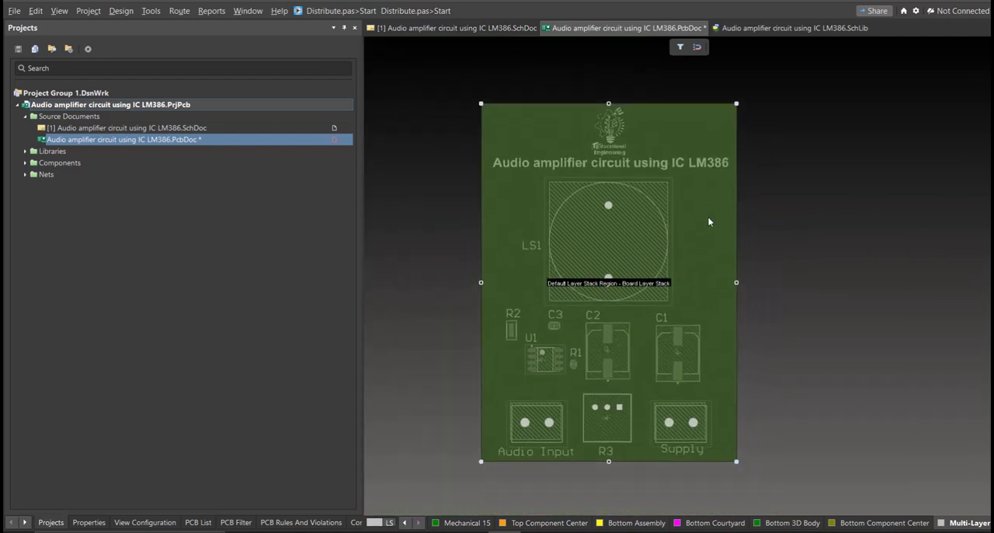
key("2")
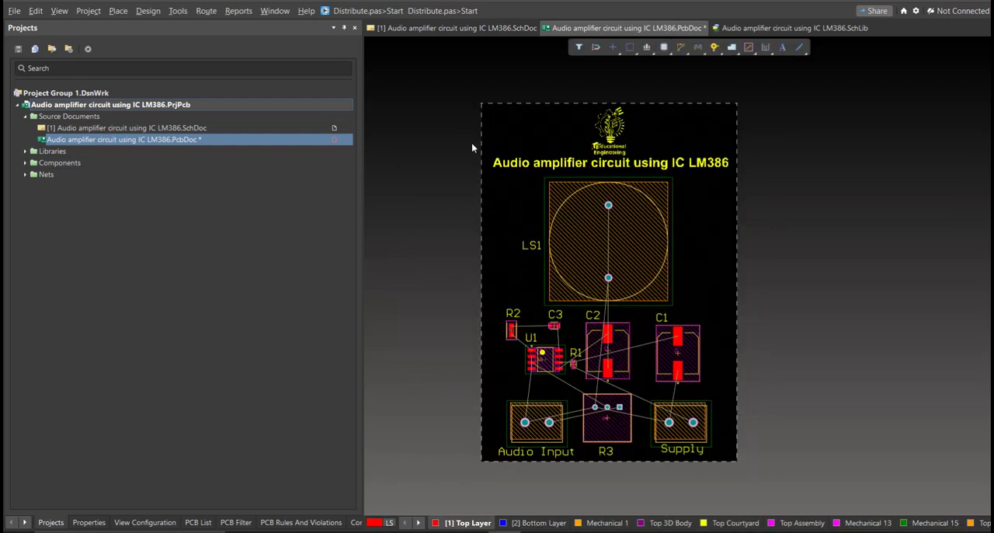
Interactively route net NetC3_2 on the Top Layer with a straight track from R2 pad 2 to C3 pad 2.
right_click_drag(519, 319, 514, 284)
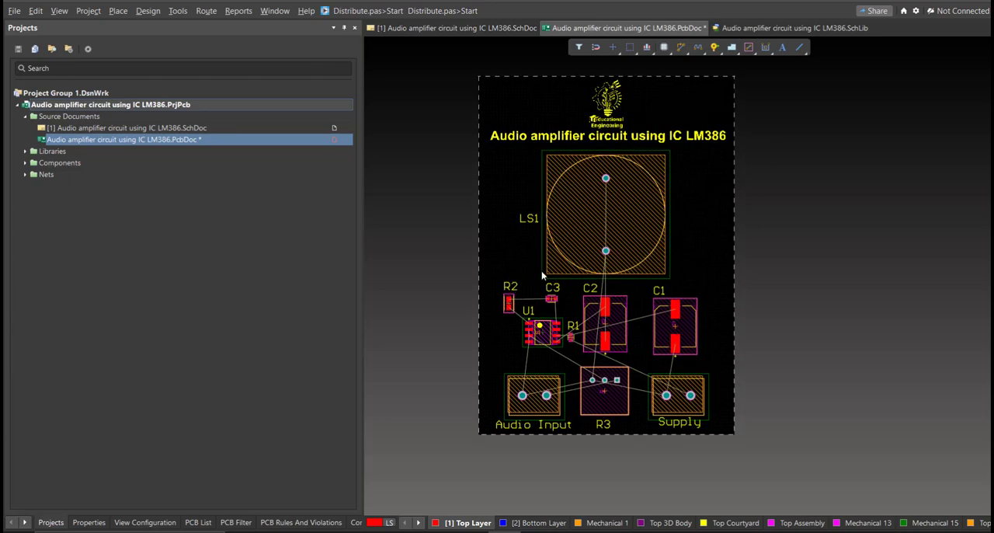
scroll(512, 293, "up", 6, "ctrl")
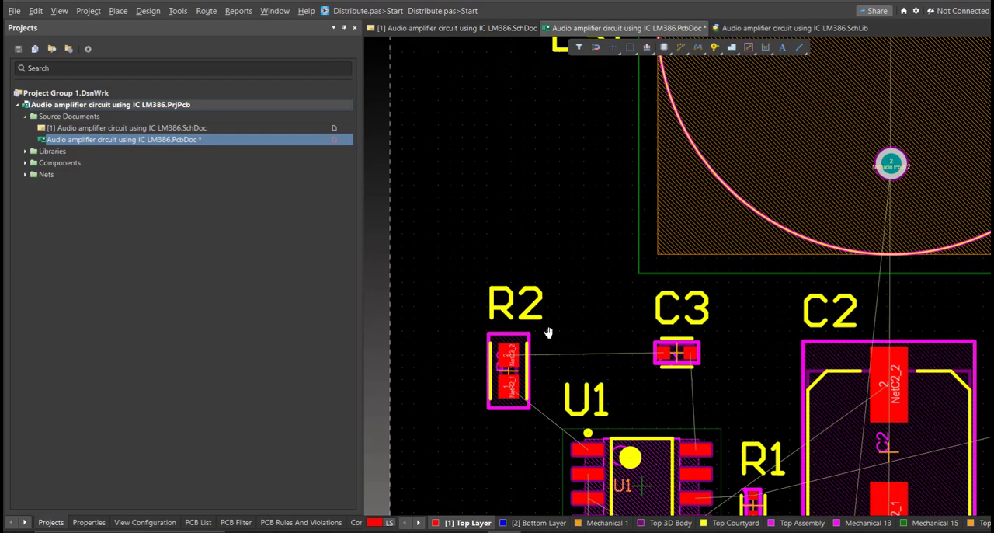
left_click(205, 11)
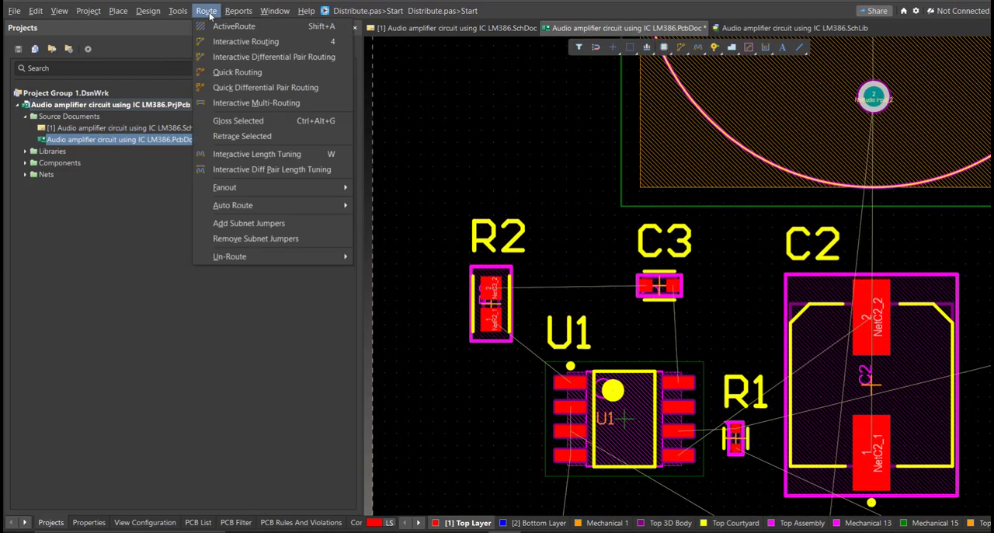
left_click(218, 44)
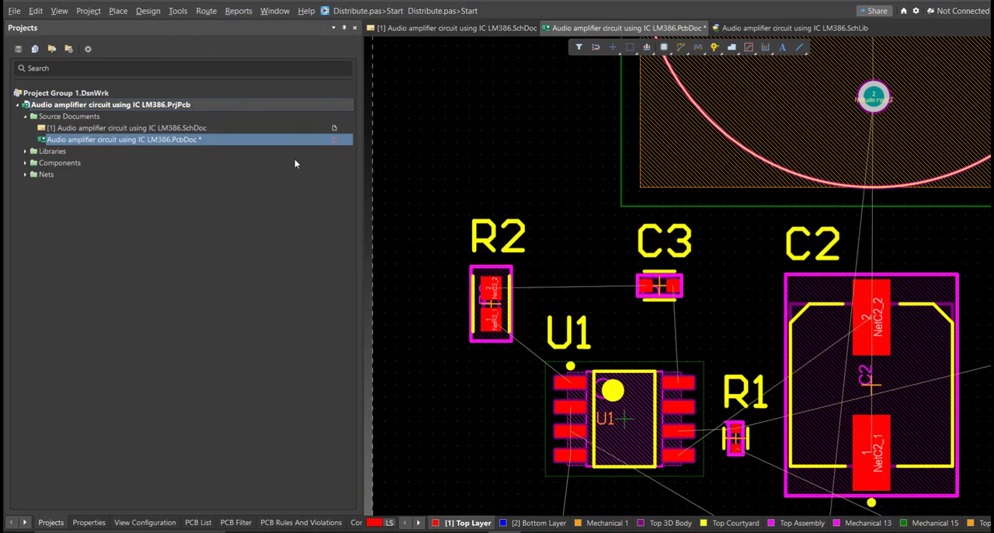
scroll(567, 321, "up", 4, "ctrl")
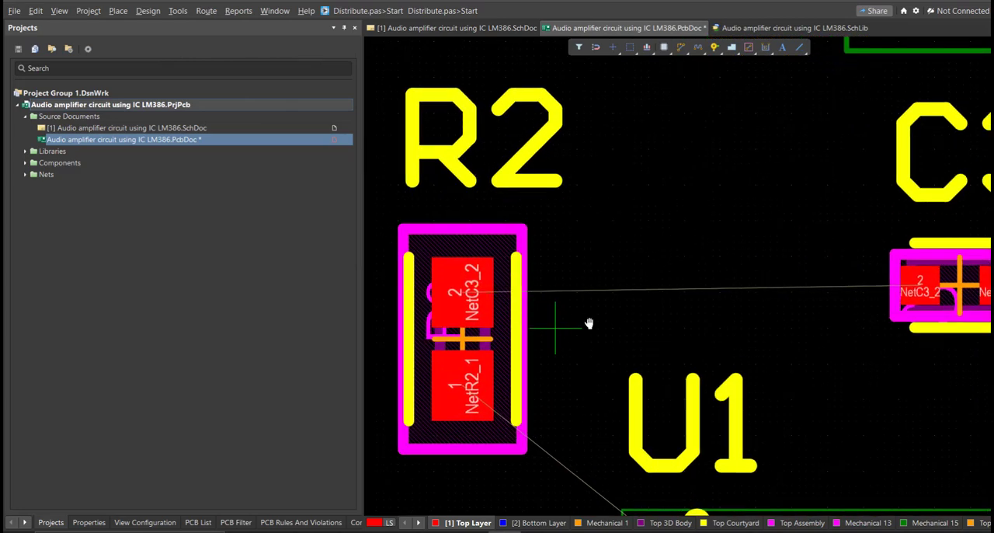
right_click_drag(585, 326, 616, 306)
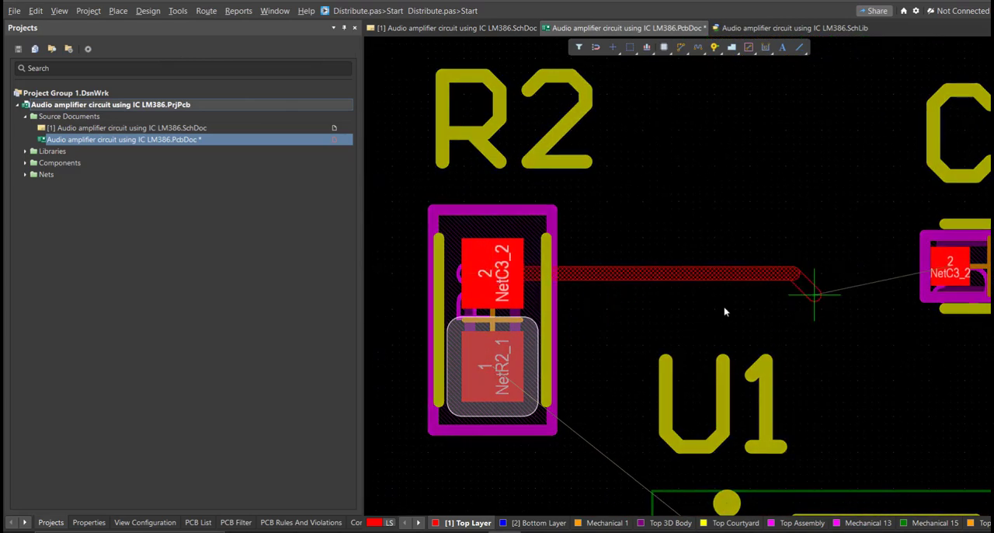
right_click_drag(724, 271, 667, 270)
left_click(878, 262)
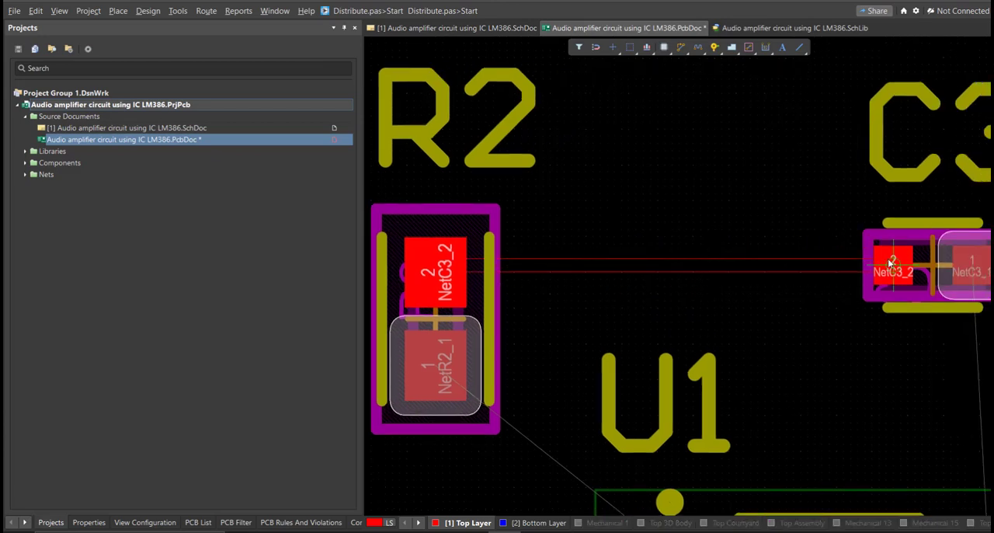
Route net NetR2_1 on the Top Layer from R2 pad 1 to U1 pin 1.
scroll(581, 300, "down", 1, "ctrl")
left_click(471, 357)
scroll(536, 372, "down", 5, "ctrl")
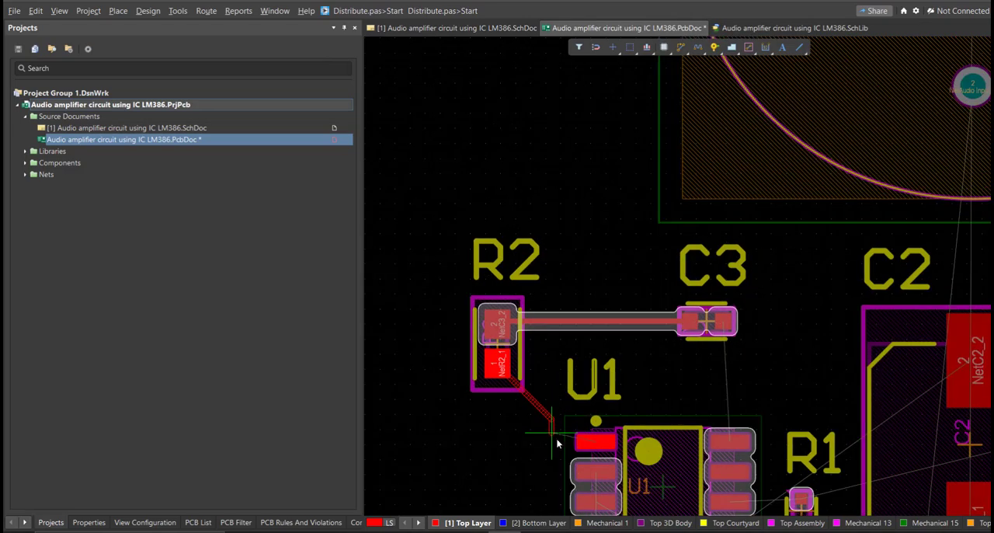
scroll(573, 403, "up", 1, "ctrl")
scroll(571, 373, "up", 1, "ctrl")
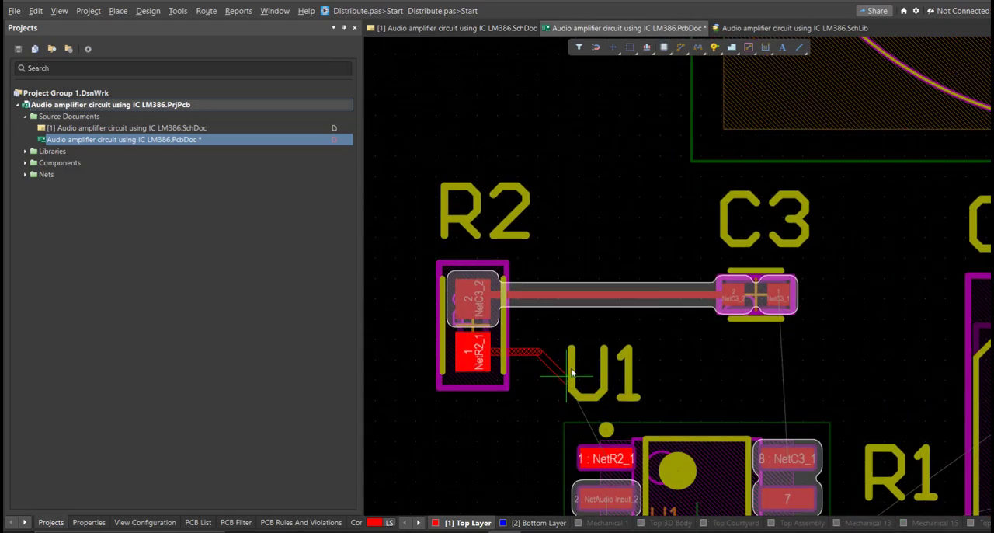
left_click(606, 459)
Route U1 pin 2 down around the left side of U1 to Audio Input pad 2 on the Top Layer.
right_click_drag(581, 448, 560, 153)
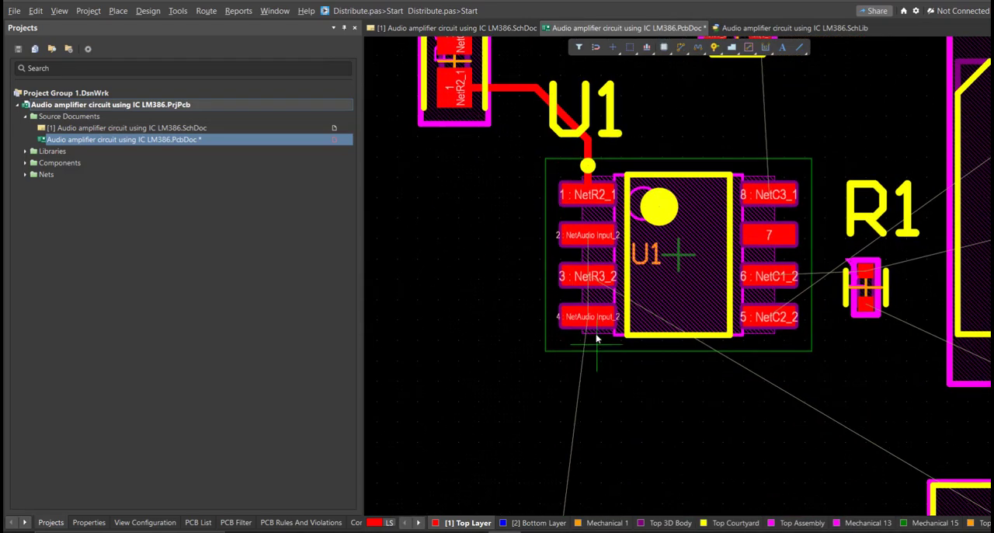
left_click(588, 245)
scroll(543, 262, "down", 3, "ctrl")
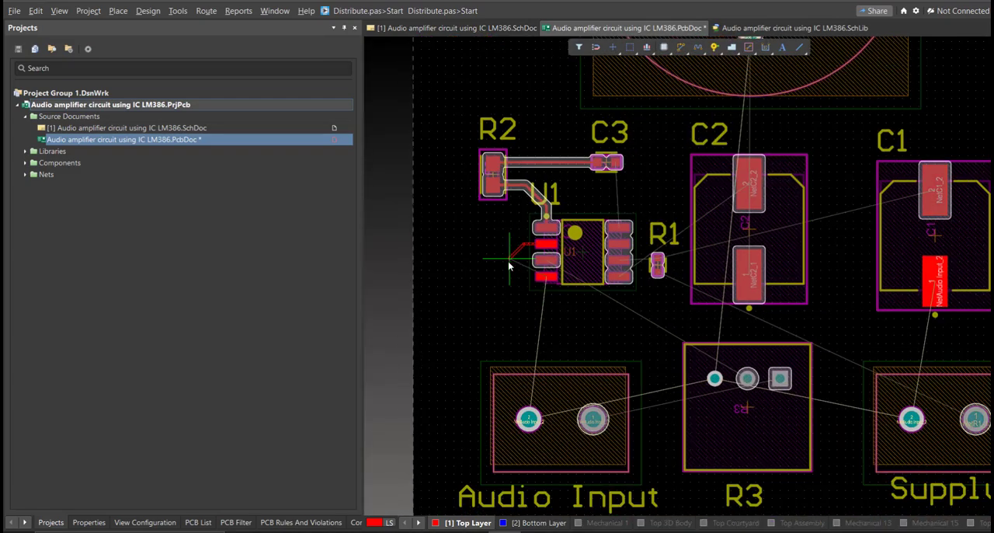
scroll(503, 335, "up", 1, "ctrl")
left_click(536, 479)
right_click_drag(564, 443, 536, 334)
left_click(522, 368)
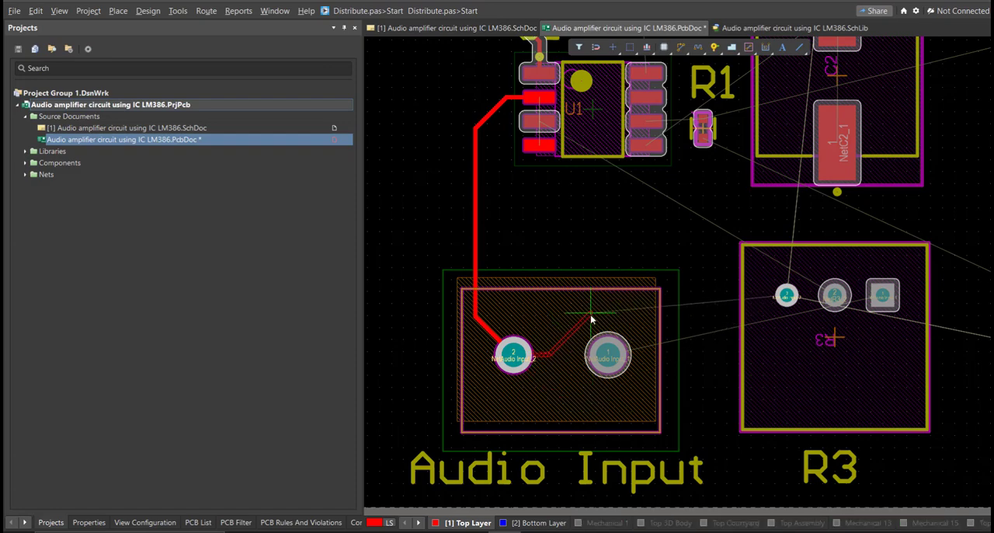
Route Audio Input pad 2 to R3 pad 3, and Audio Input pad 1 to R3 pad 1.
left_click(787, 296)
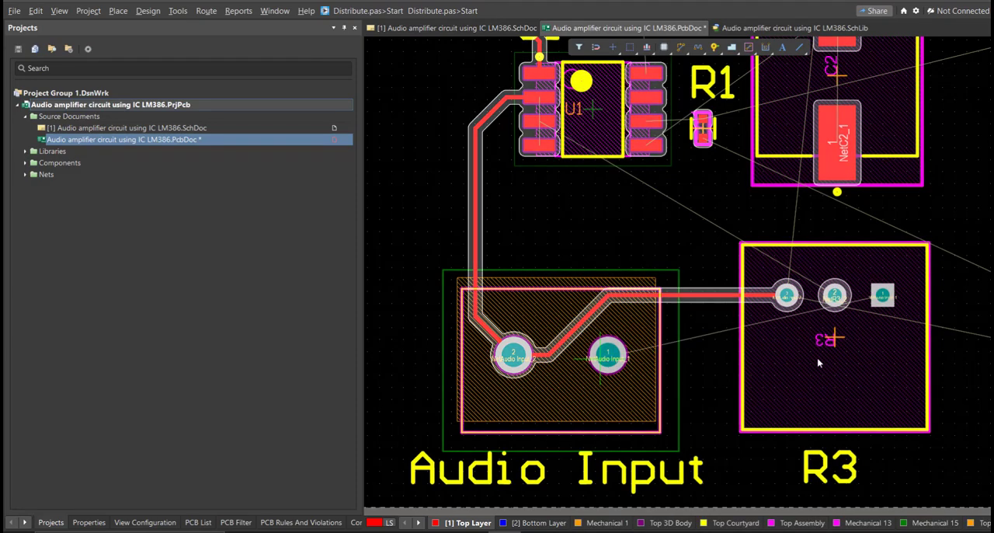
left_click(607, 355)
left_click(891, 303)
Route U1 pin 3 to R3 pad 2 on the Top Layer, passing below U1 and above the existing input tracks.
scroll(565, 164, "up", 2, "ctrl")
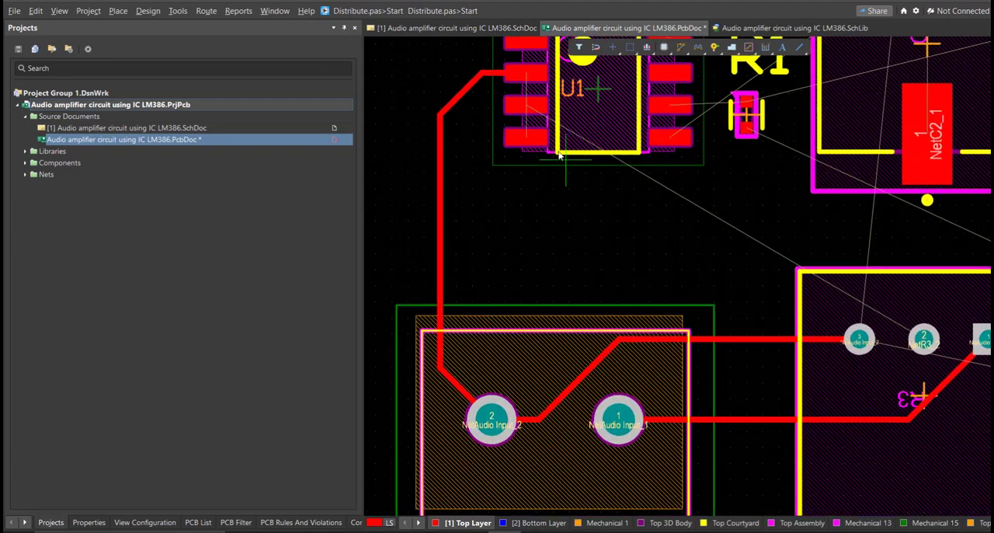
left_click(527, 104)
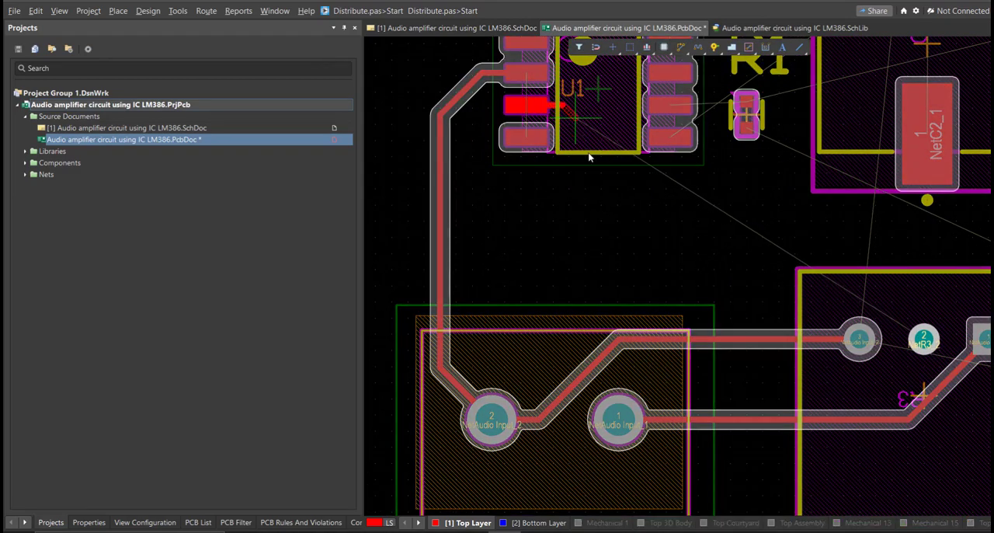
left_click(634, 285)
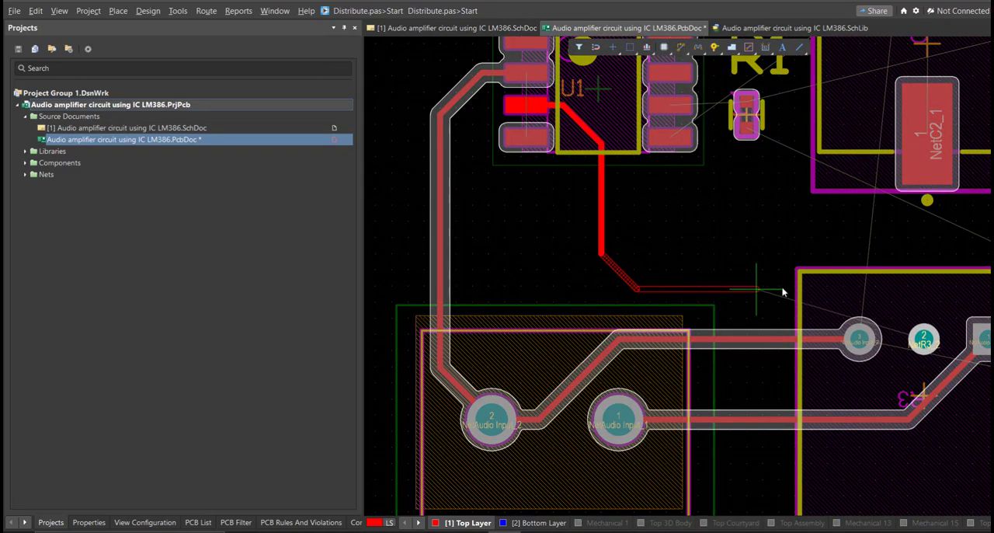
left_click(925, 341)
Route U1 pin 5 to C2 pad 2 on the Top Layer, running the track below R1.
right_click_drag(520, 205, 391, 403)
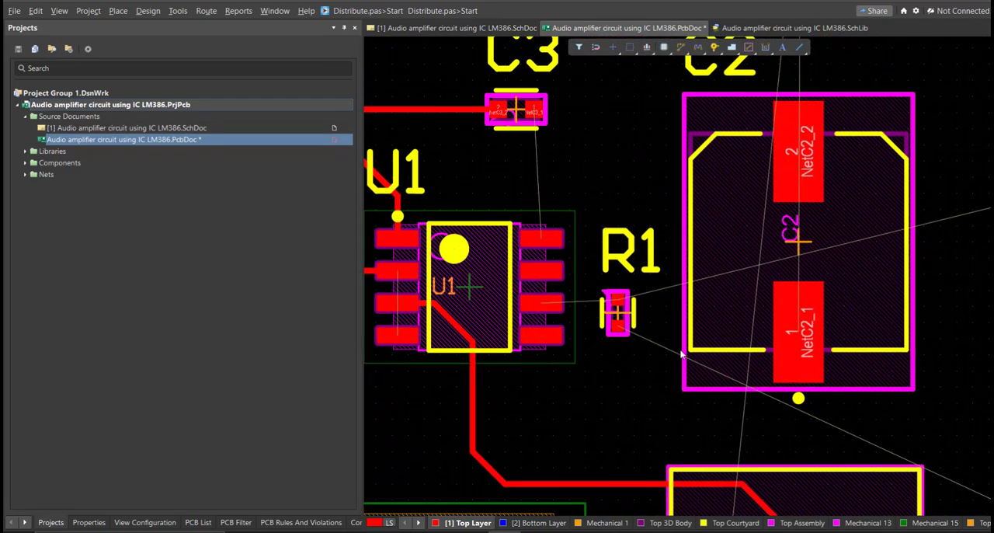
left_click(542, 335)
left_click(672, 382)
left_click(787, 154)
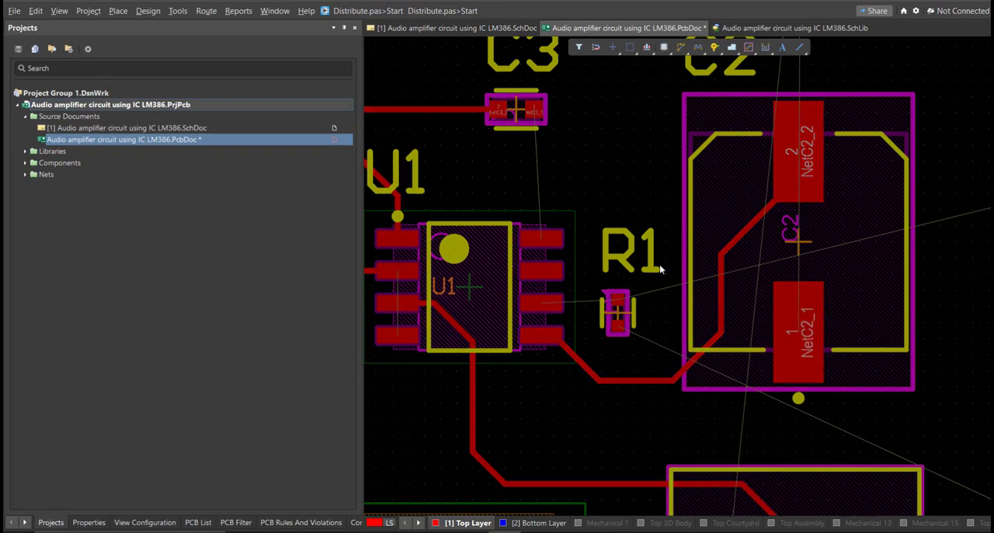
Route U1 pin 6 to C1 pad 2 on the Top Layer, passing the track above C2.
scroll(570, 293, "down", 3, "ctrl")
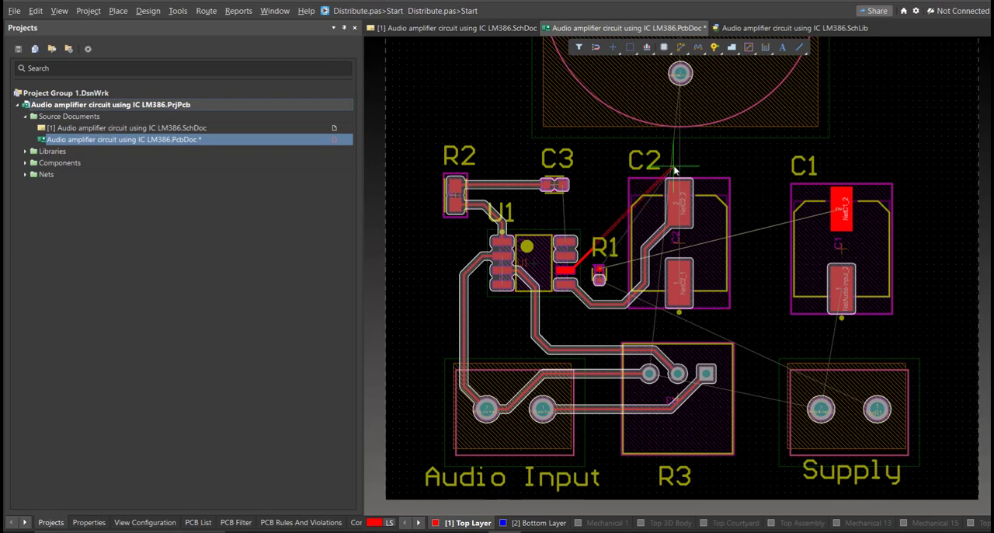
scroll(761, 191, "up", 1, "ctrl")
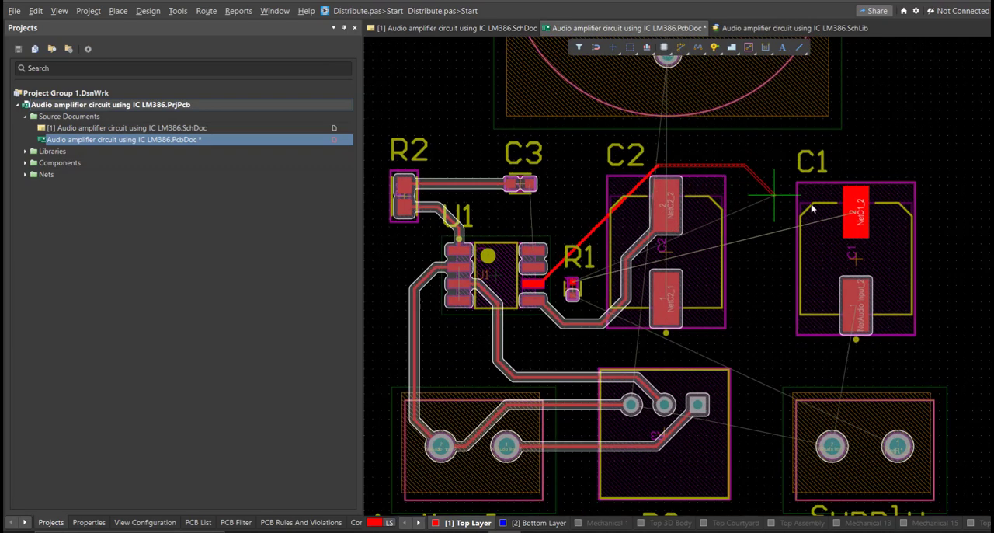
left_click(833, 223)
scroll(689, 283, "up", 1, "ctrl")
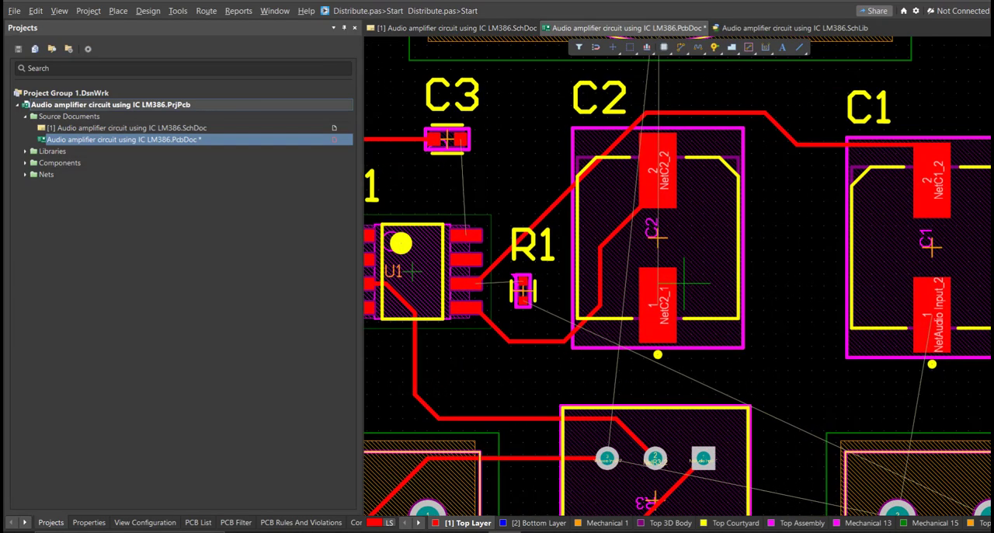
Route Supply pad 1 toward the lower pad of R1 on the Top Layer.
right_click_drag(693, 319, 581, 197)
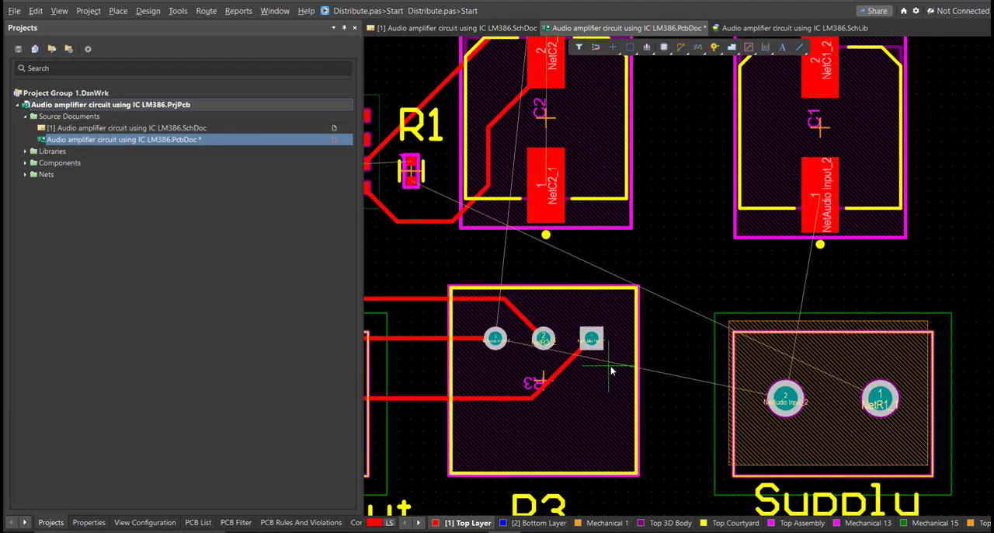
left_click(879, 396)
right_click_drag(634, 298, 859, 394)
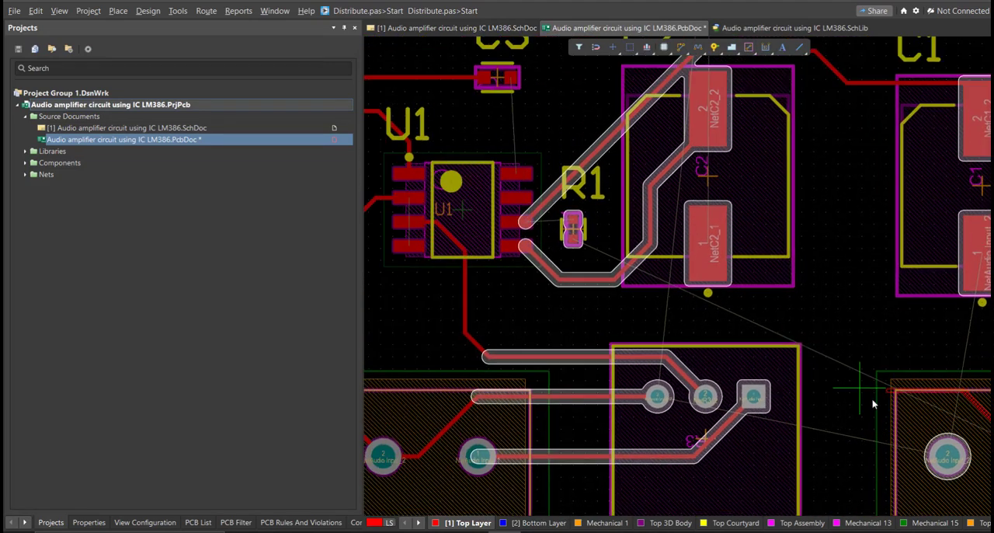
scroll(619, 314, "up", 2, "ctrl")
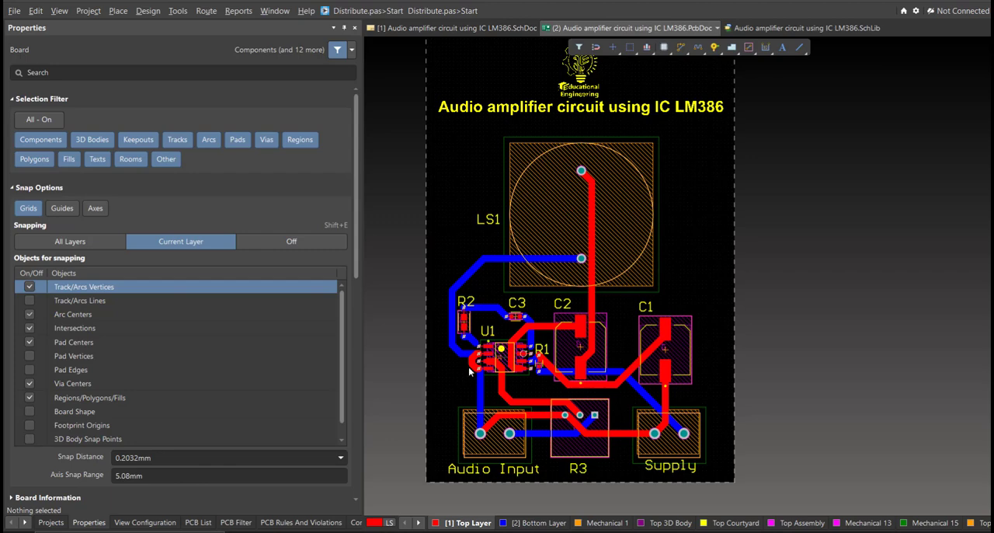
Display the whole routed board in 3D and tilt it to inspect the component placement.
scroll(480, 381, "down", 1, "ctrl")
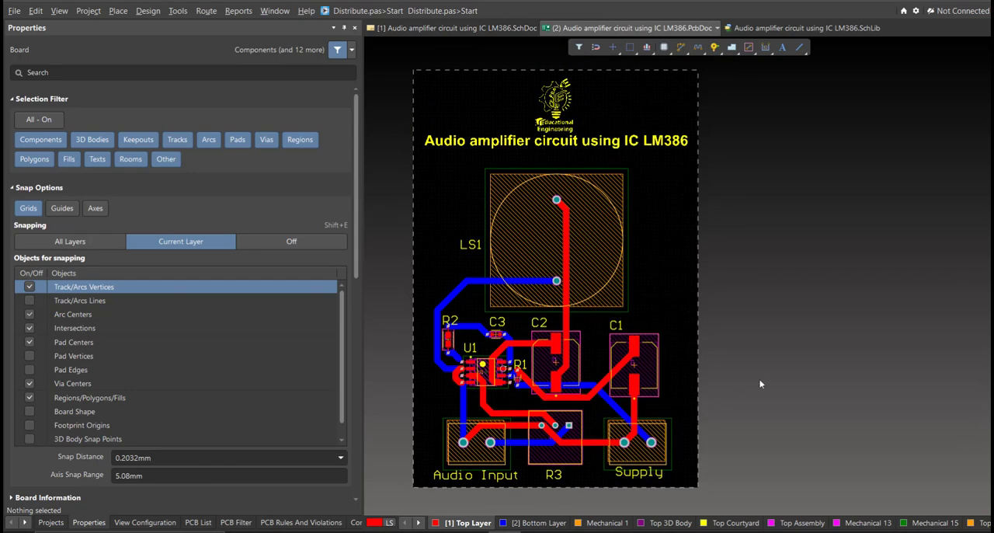
scroll(654, 376, "down", 1, "ctrl")
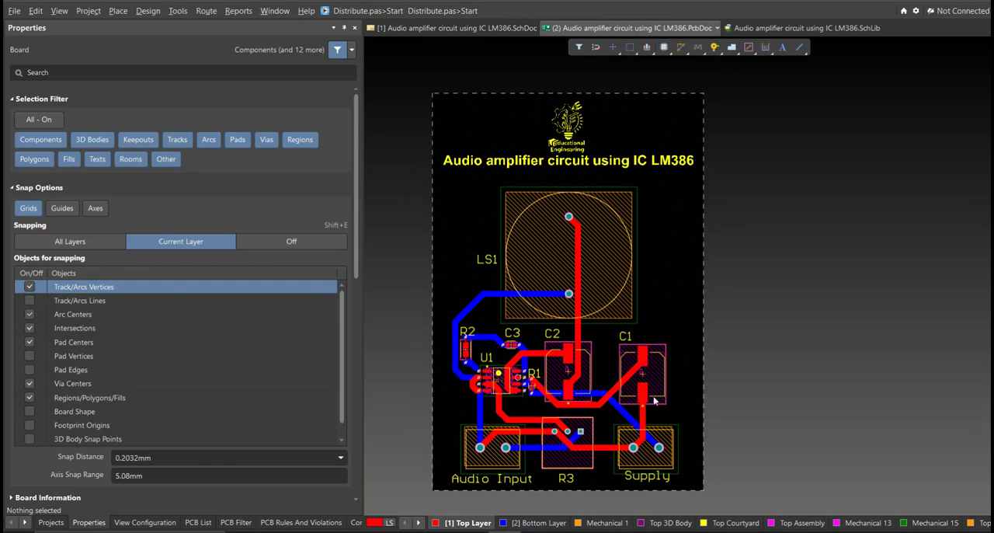
key("3")
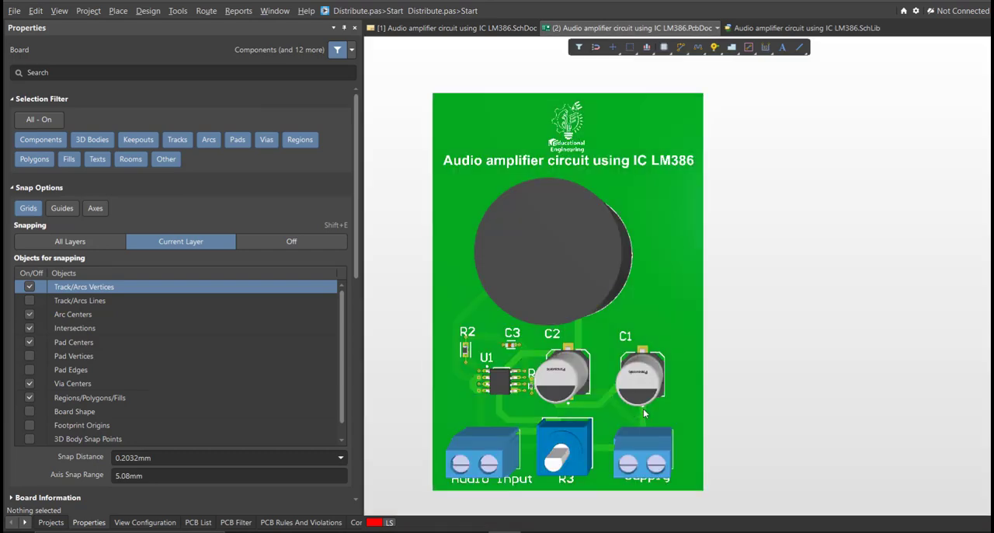
right_click_drag(603, 428, 592, 498, "shift")
right_click_drag(546, 351, 380, 135, "shift")
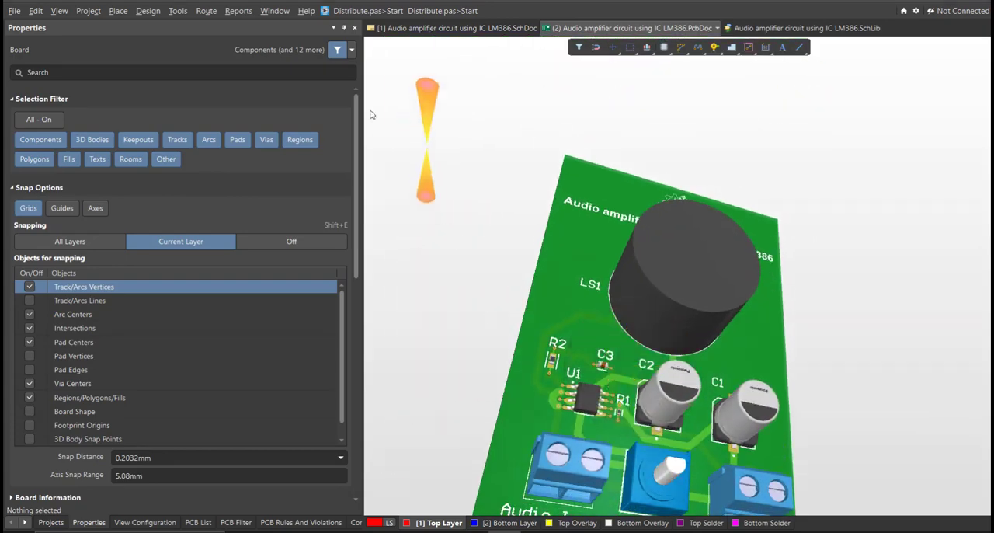